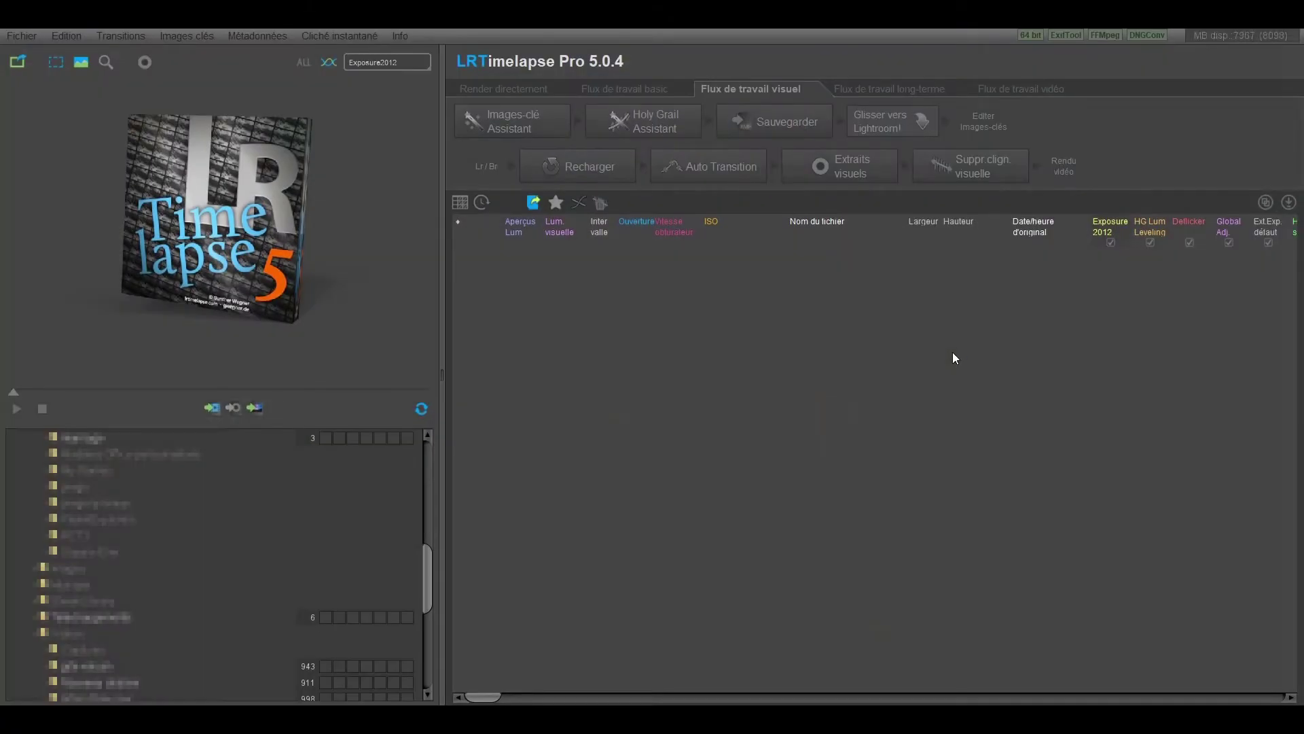
# Step: Load the 'cascade des aigrettes' NEF sequence and play its timelapse preview
pyautogui.scroll(-3, 373, 540)
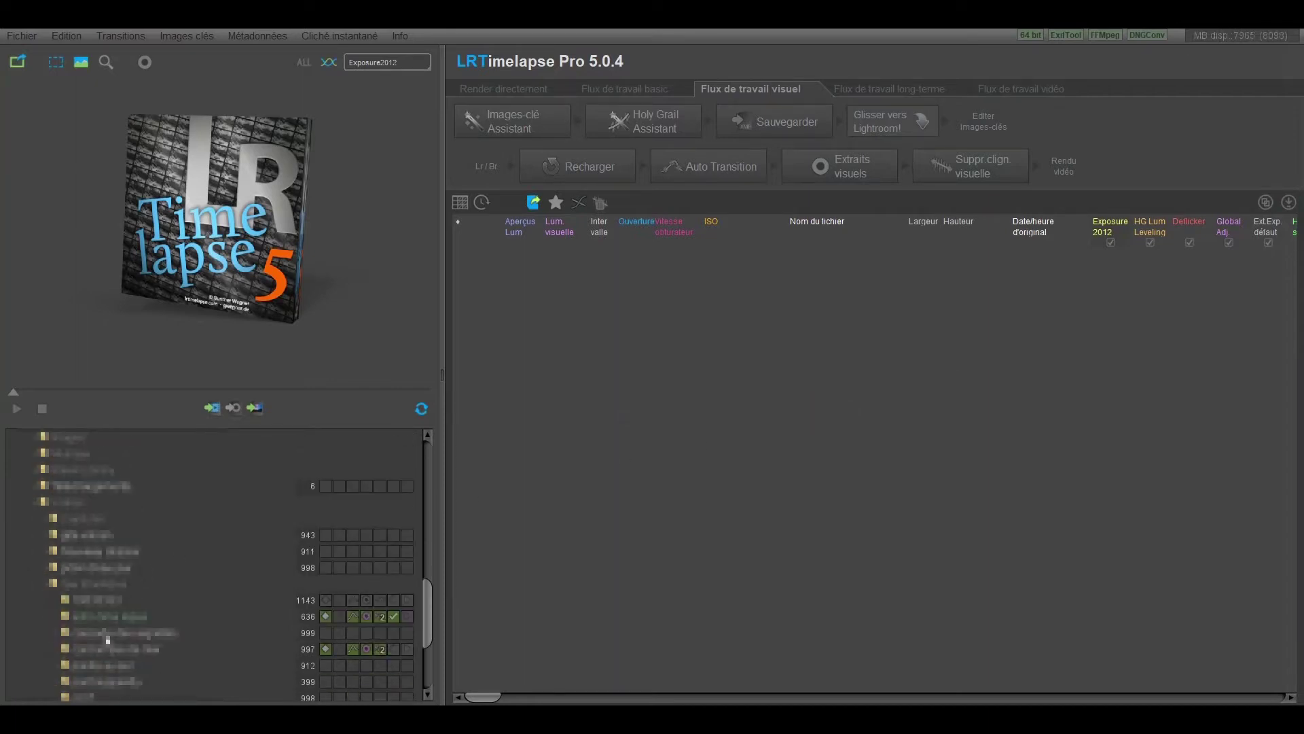
pyautogui.scroll(-1, 107, 639)
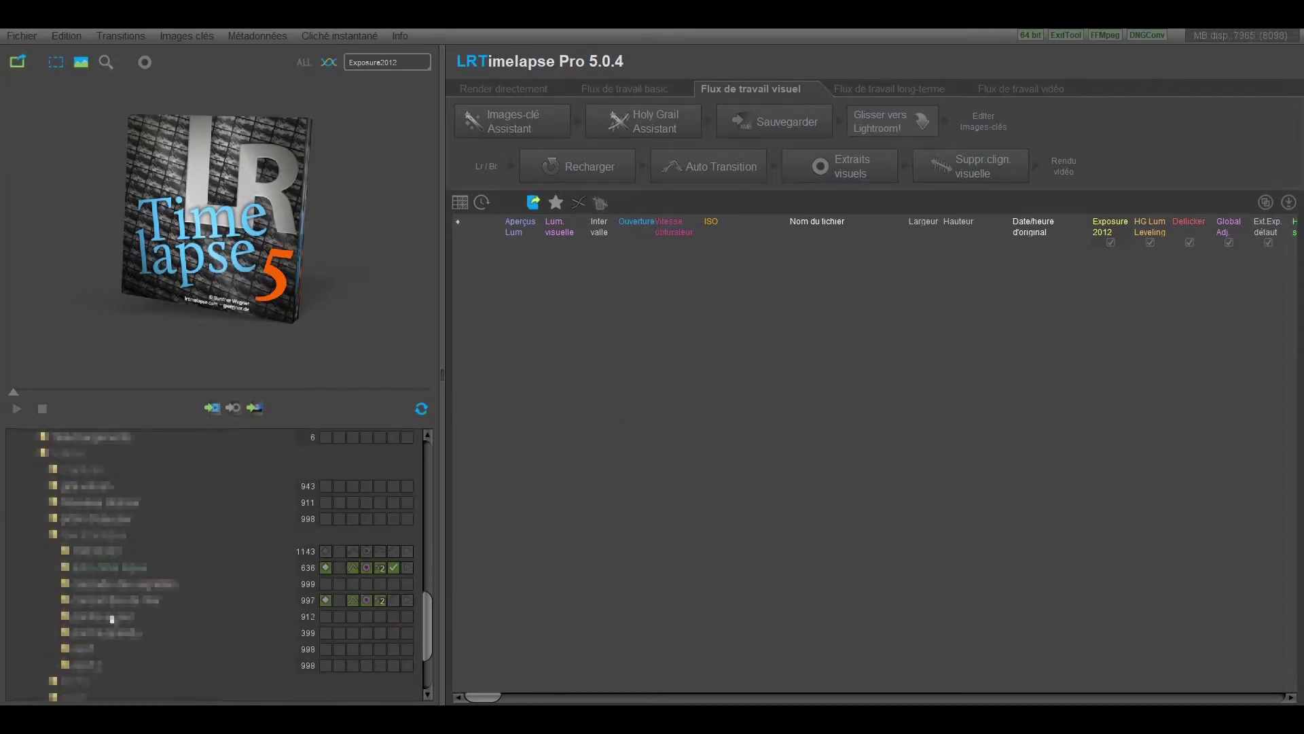
pyautogui.click(91, 586)
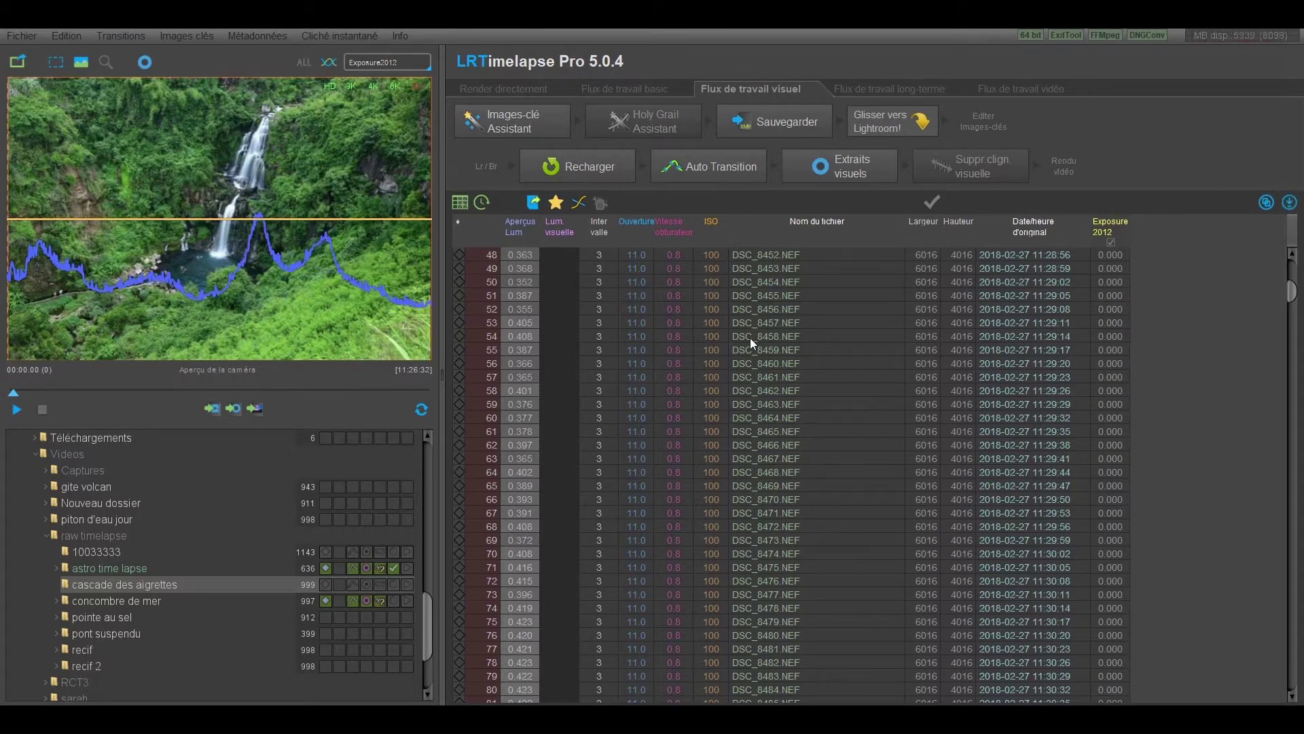
pyautogui.click(42, 409)
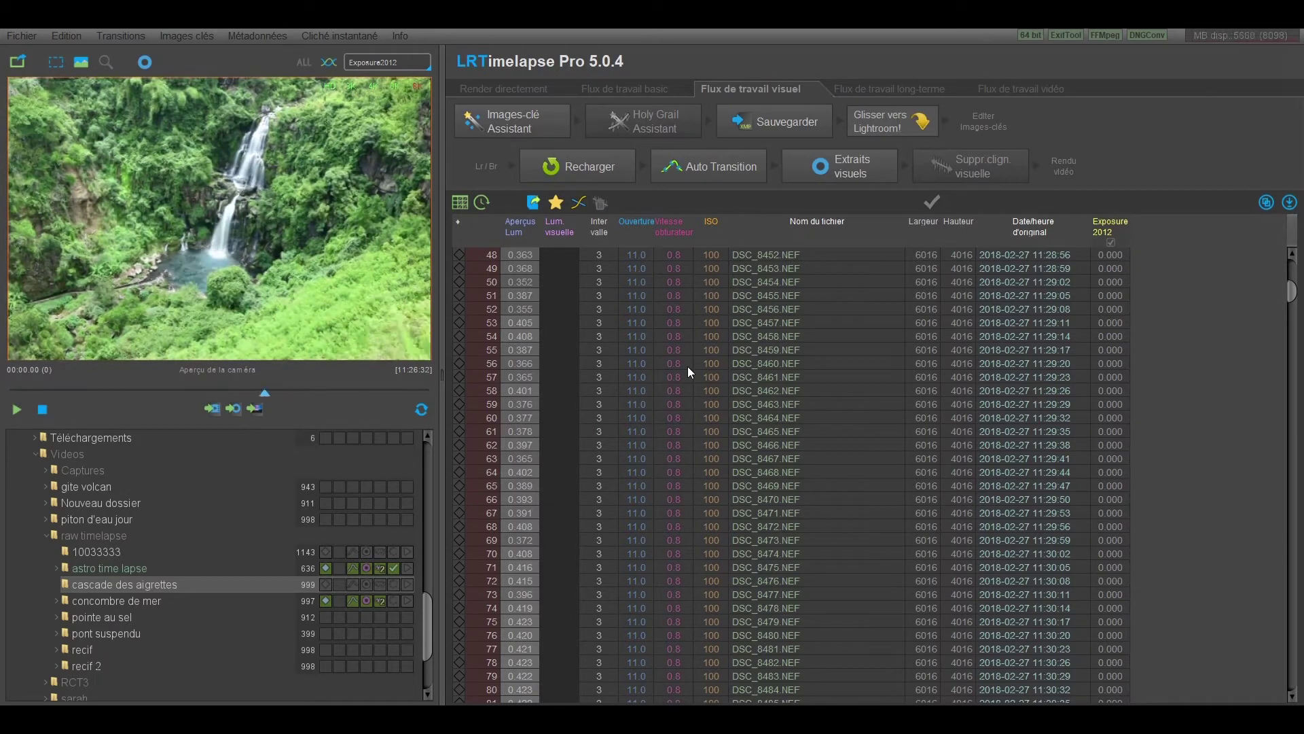
pyautogui.scroll(3, 688, 367)
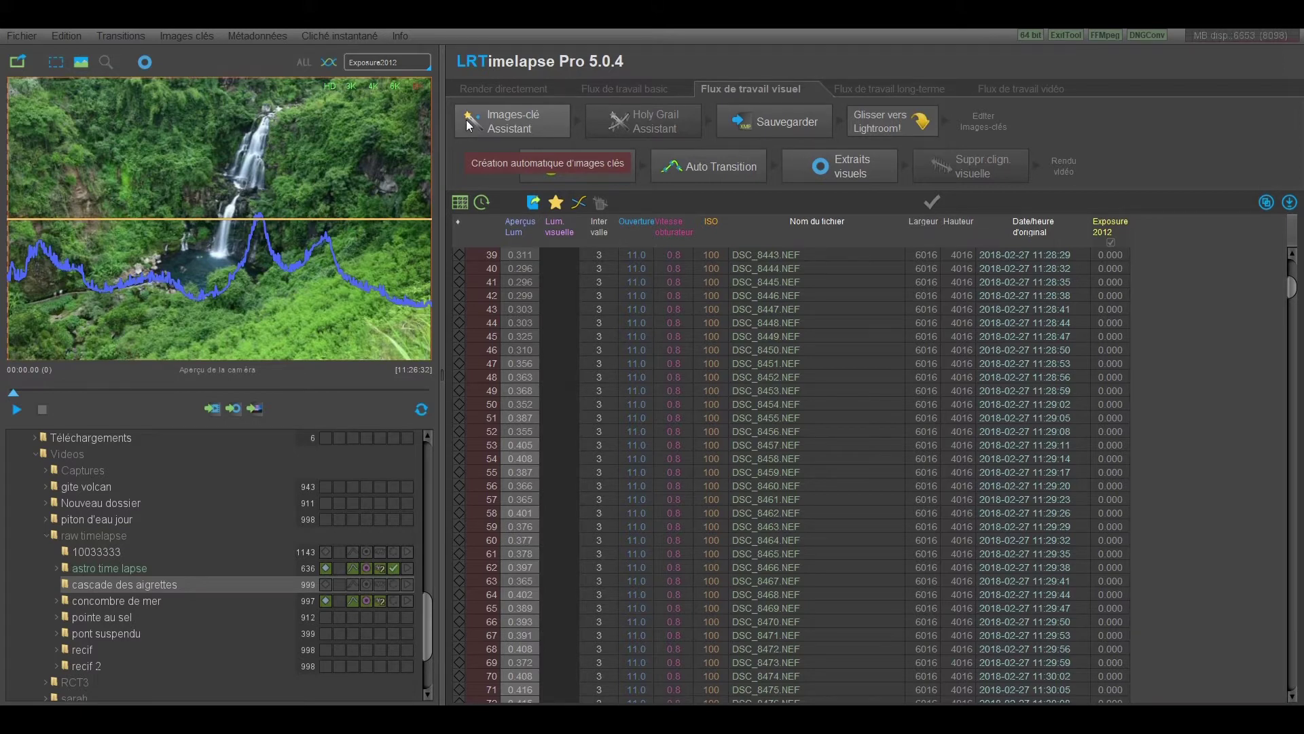
# Step: Set the keyframe count slightly below 5, preview the result, and save to XMP
pyautogui.click(468, 124)
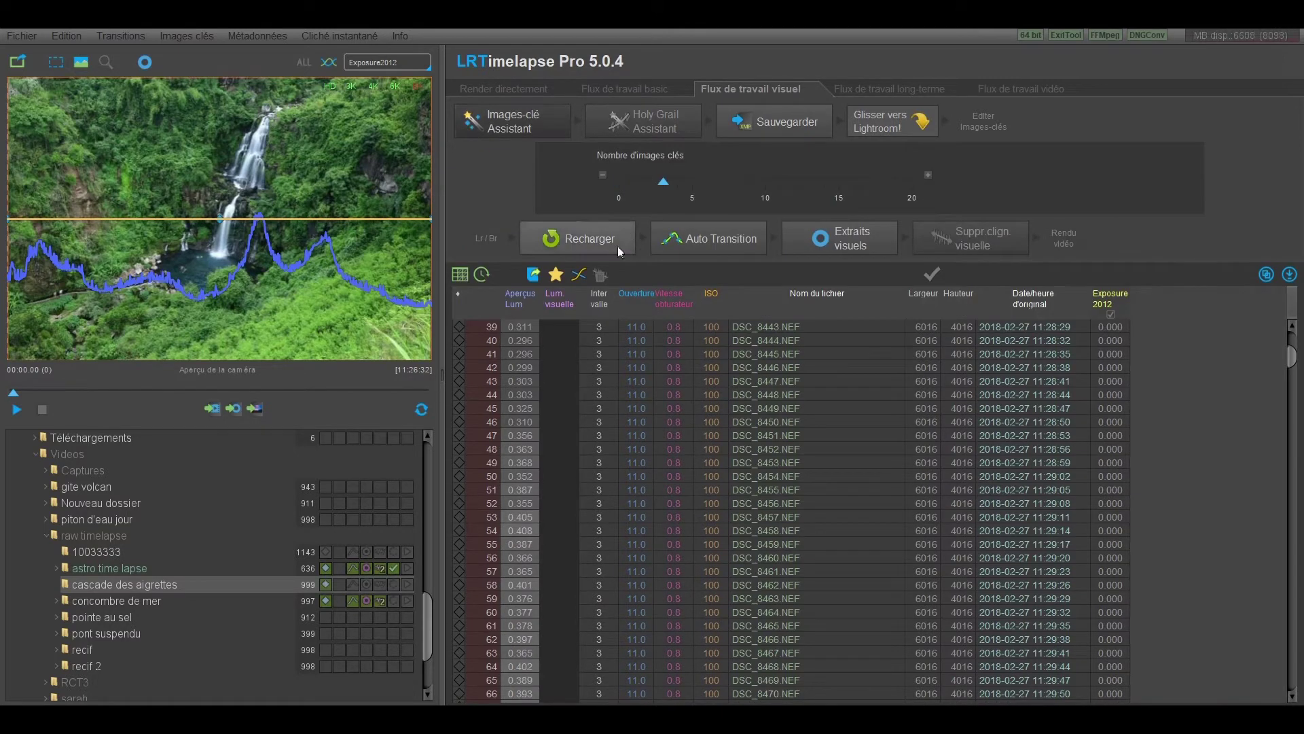
pyautogui.moveTo(1292, 358); pyautogui.dragTo(1291, 340)
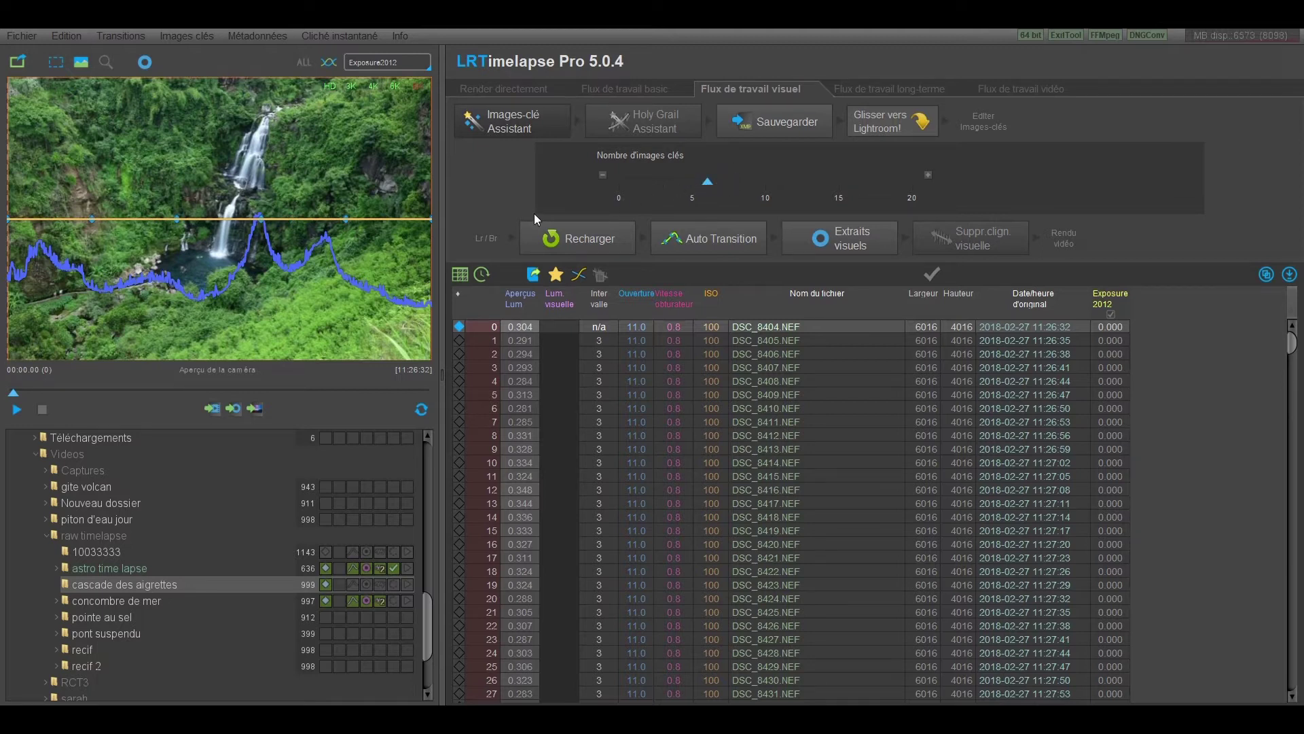
pyautogui.click(17, 410)
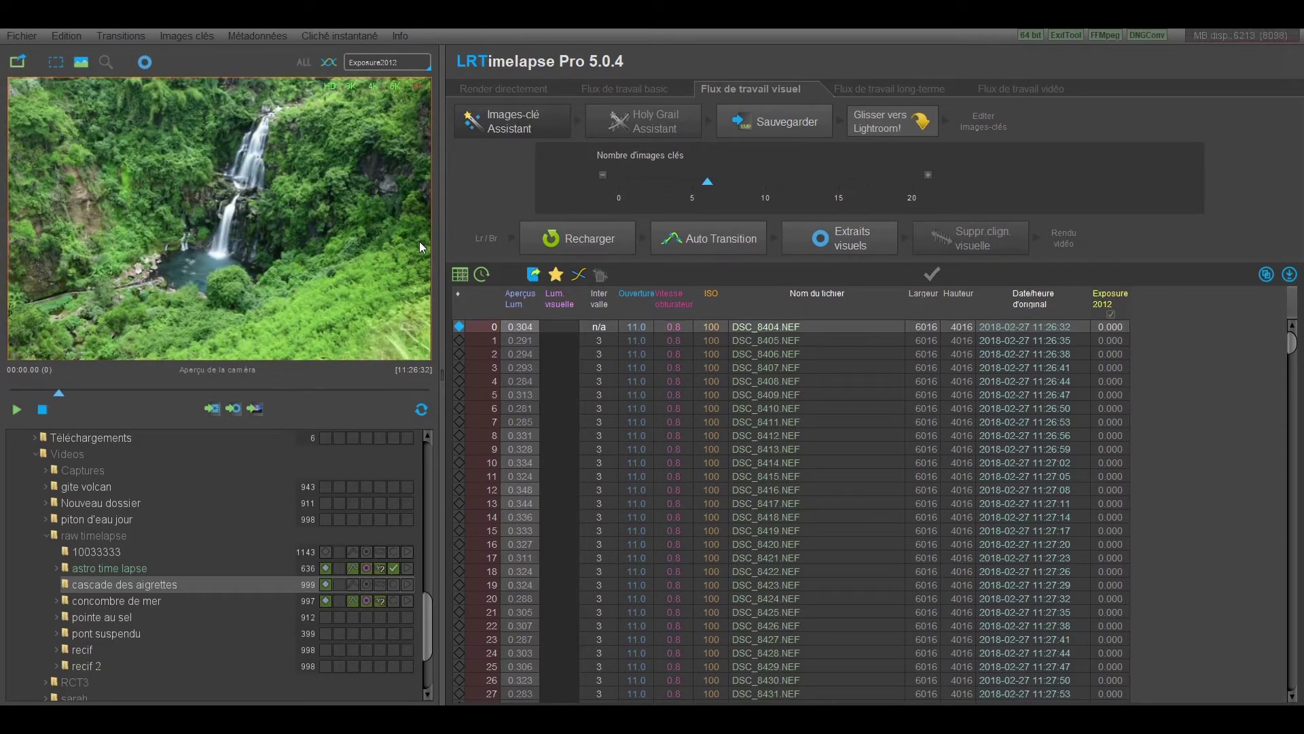
pyautogui.press('space')
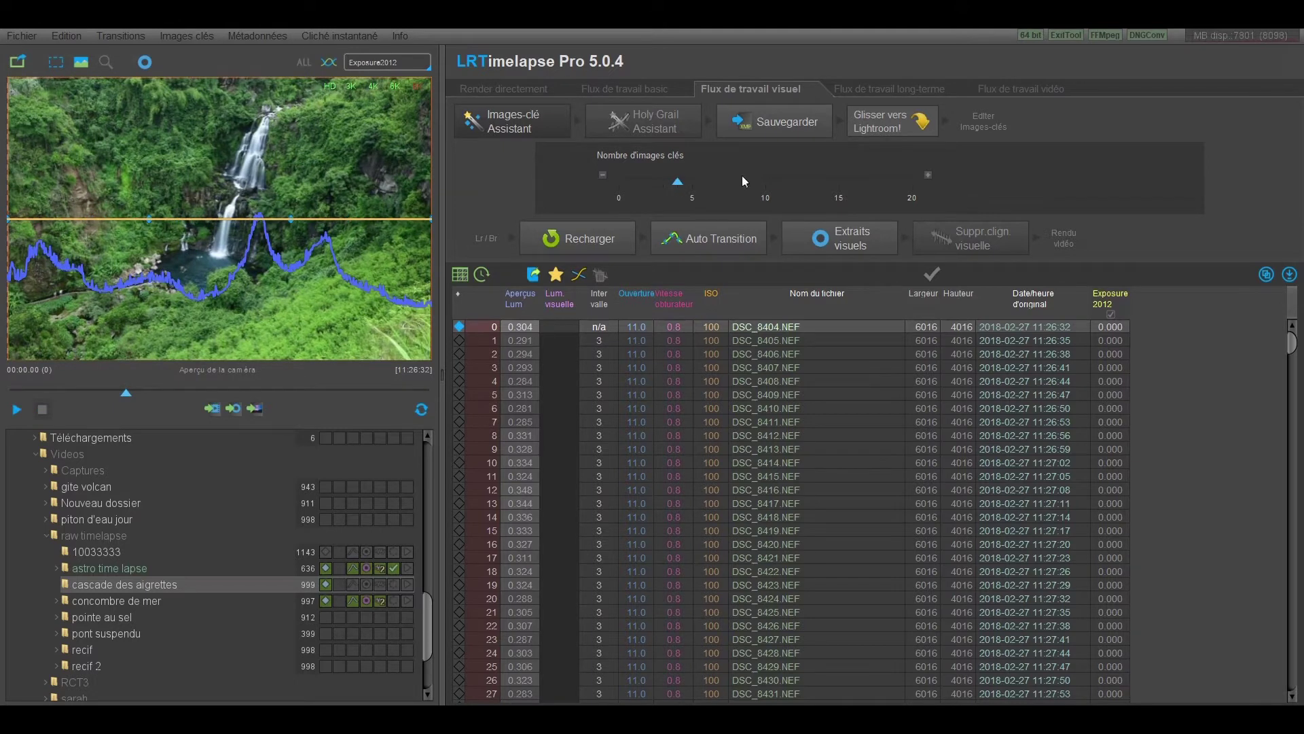
pyautogui.click(769, 135)
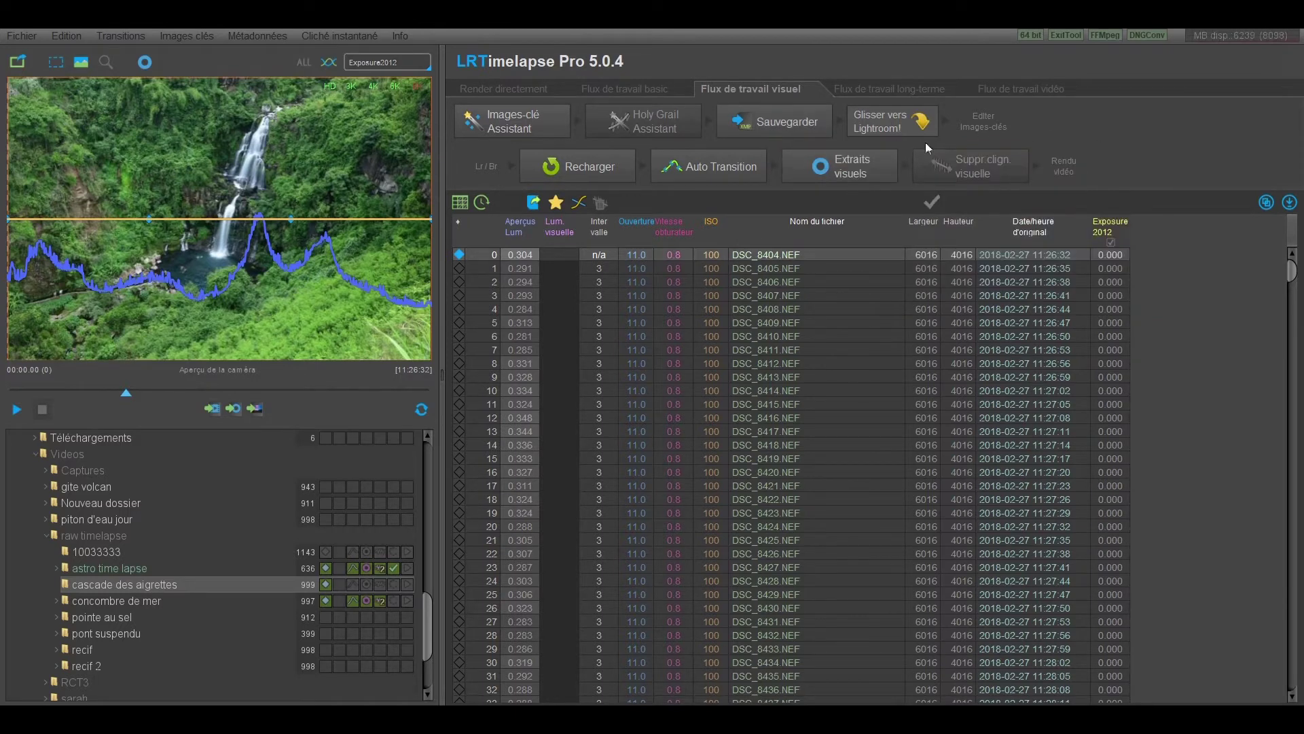
# Step: Send the sequence to Lightroom with 'Glisser vers Lightroom!' and acknowledge the note
pyautogui.click(906, 128)
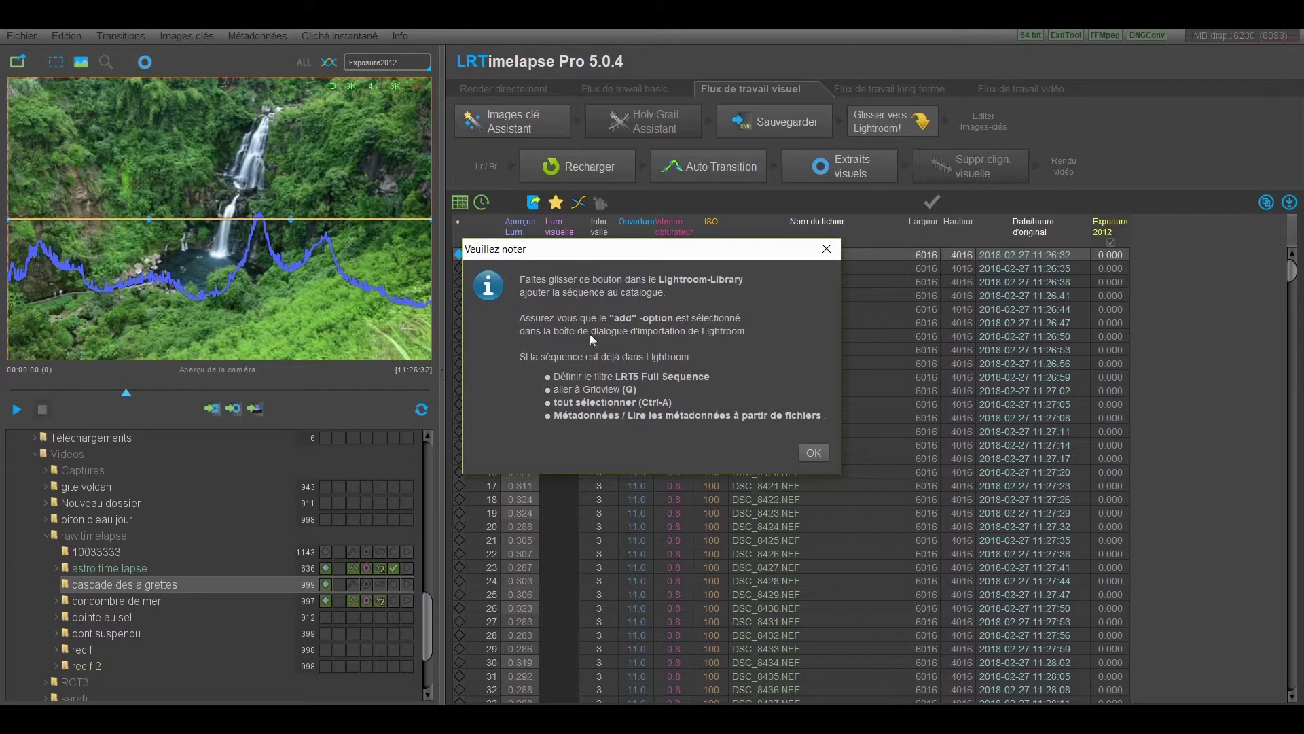
pyautogui.click(825, 455)
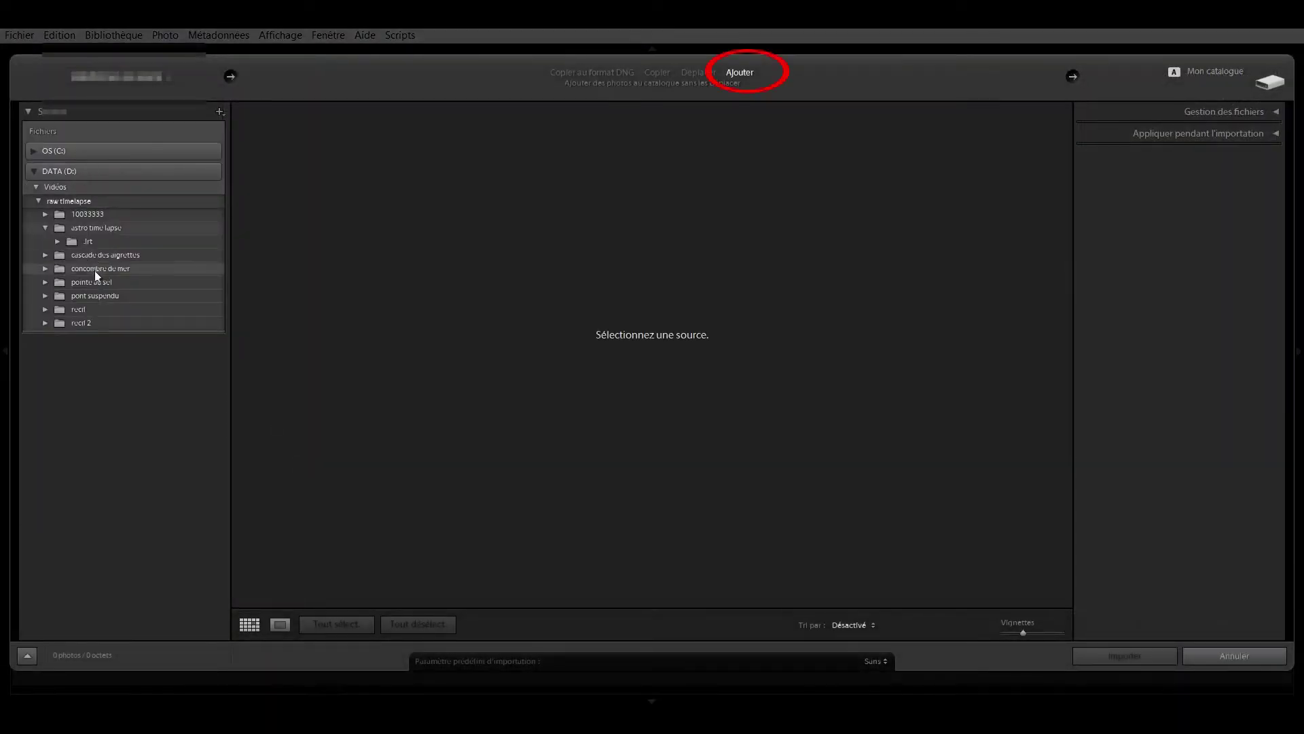
# Step: Import the 999 photos from the 'cascade des aigrettes' folder using Add
pyautogui.click(51, 255)
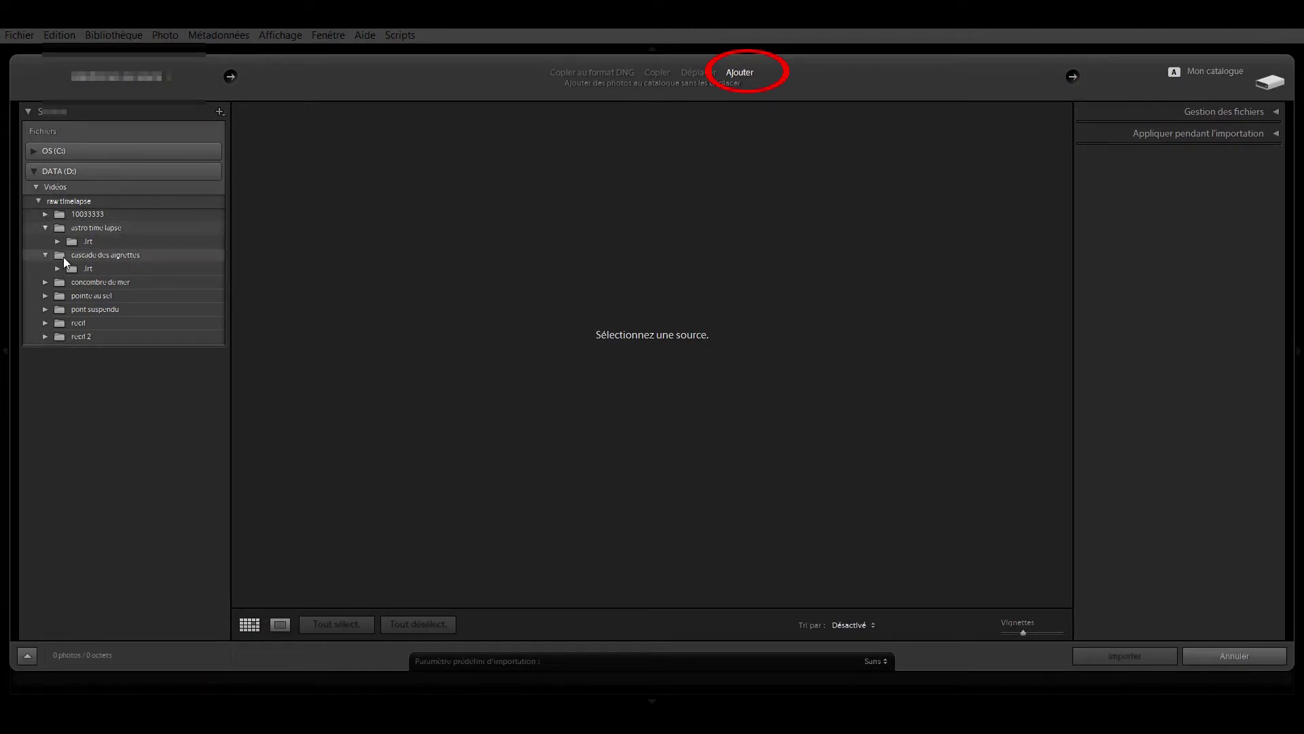
pyautogui.click(63, 257)
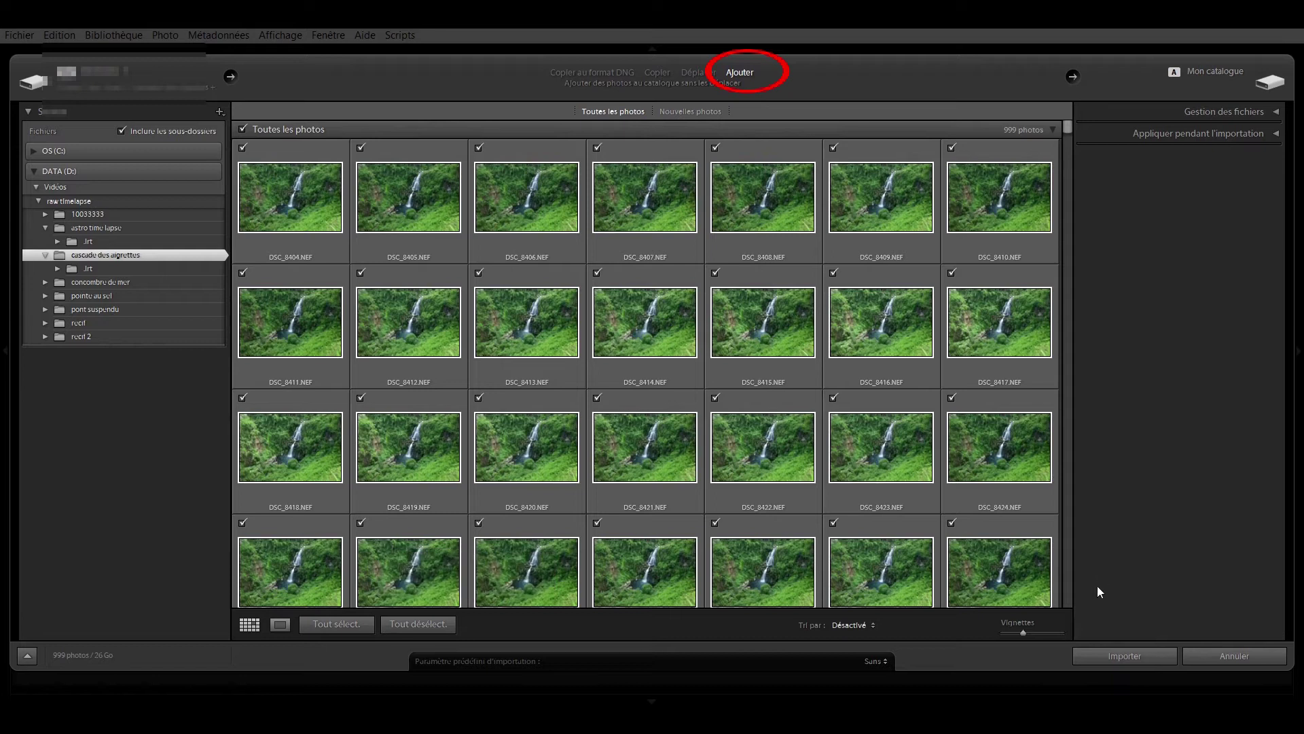
pyautogui.click(1094, 654)
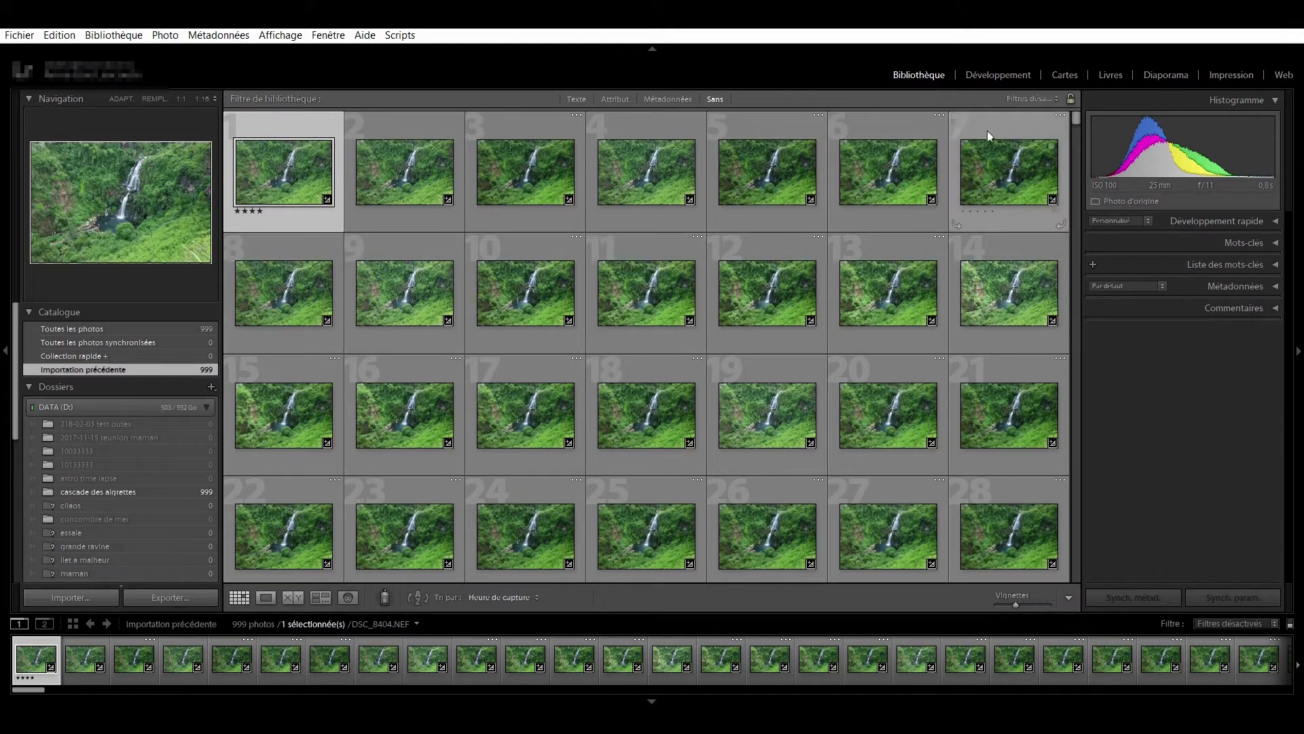
# Step: Filter to the '01 LRT5 Keyframes' preset and open the first keyframe in Develop
pyautogui.click(1028, 100)
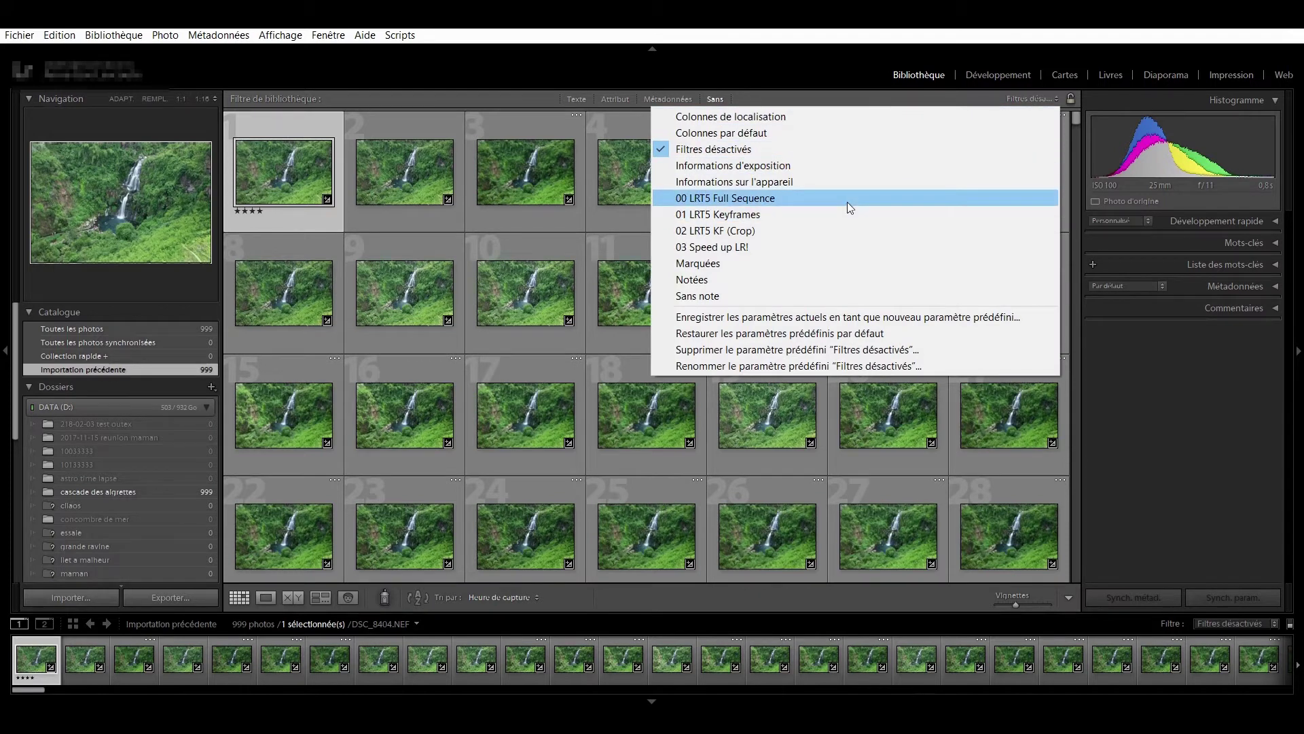
pyautogui.click(785, 216)
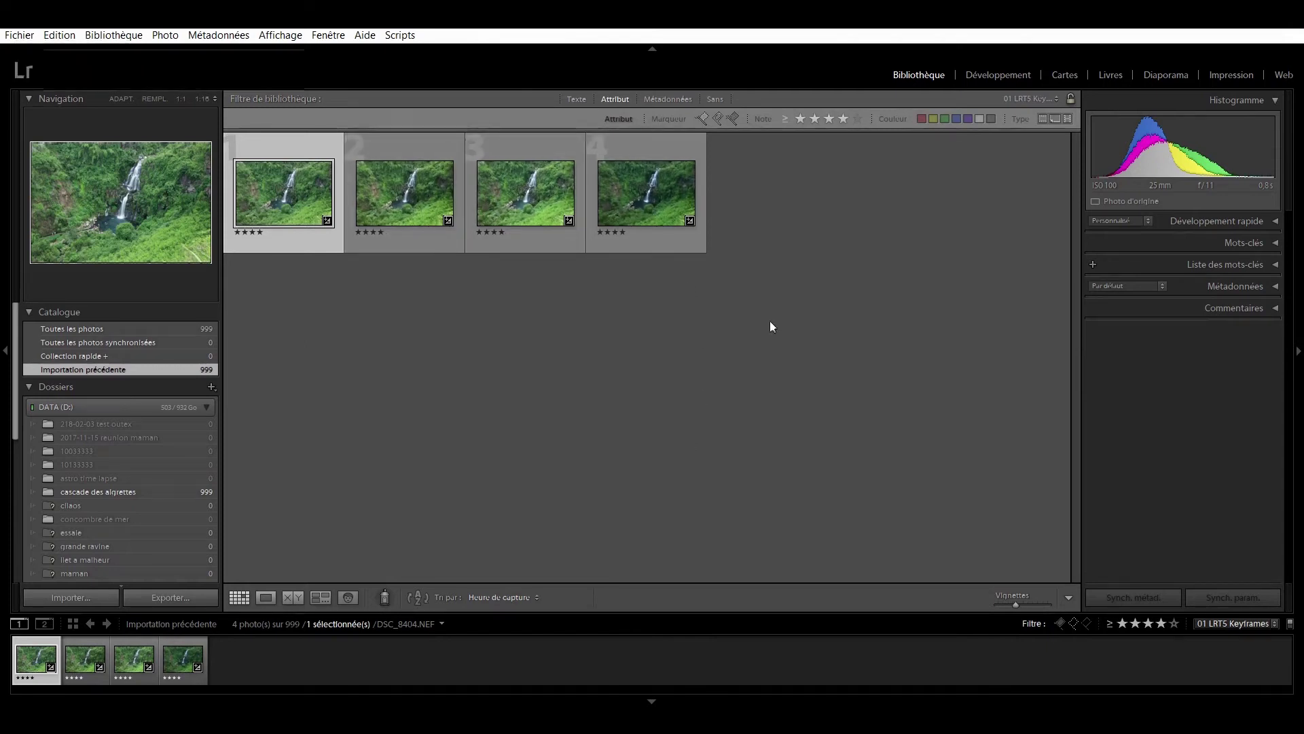
pyautogui.click(988, 78)
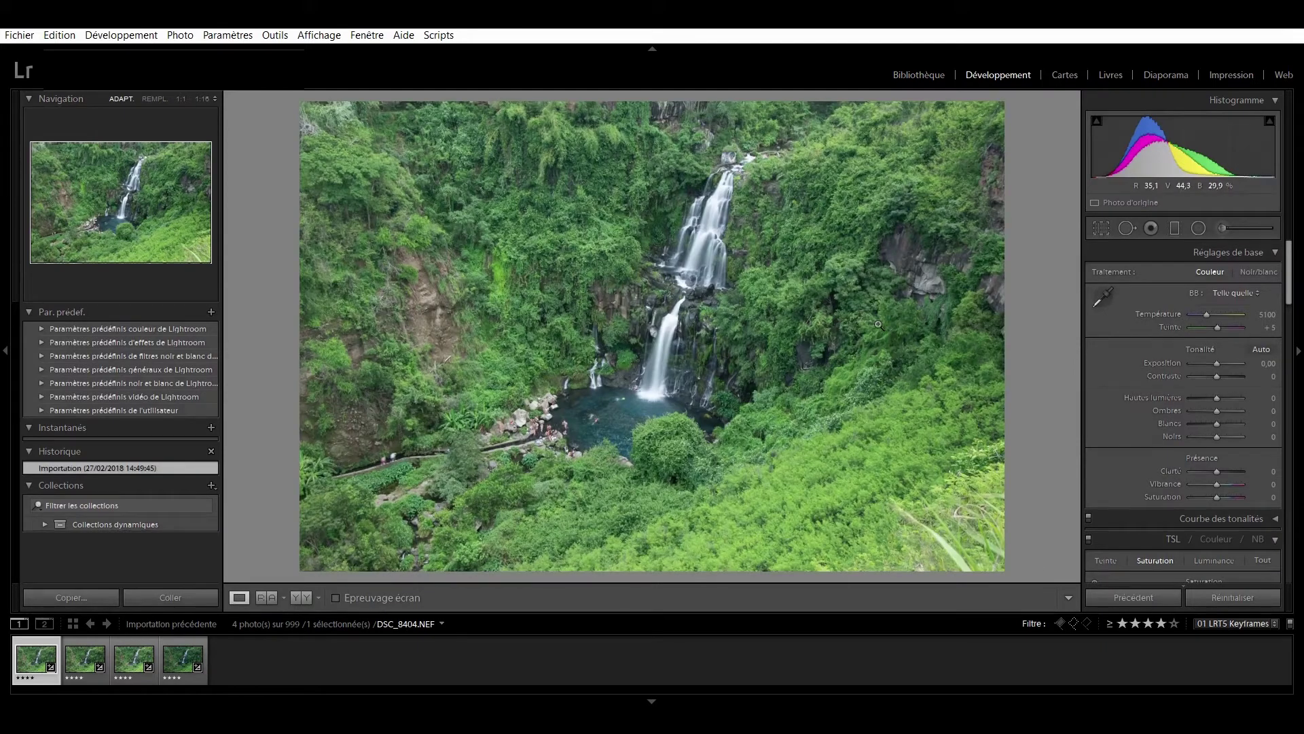
# Step: Crop the first keyframe to 16 x 9, framing the waterfall with more sky
pyautogui.click(1112, 229)
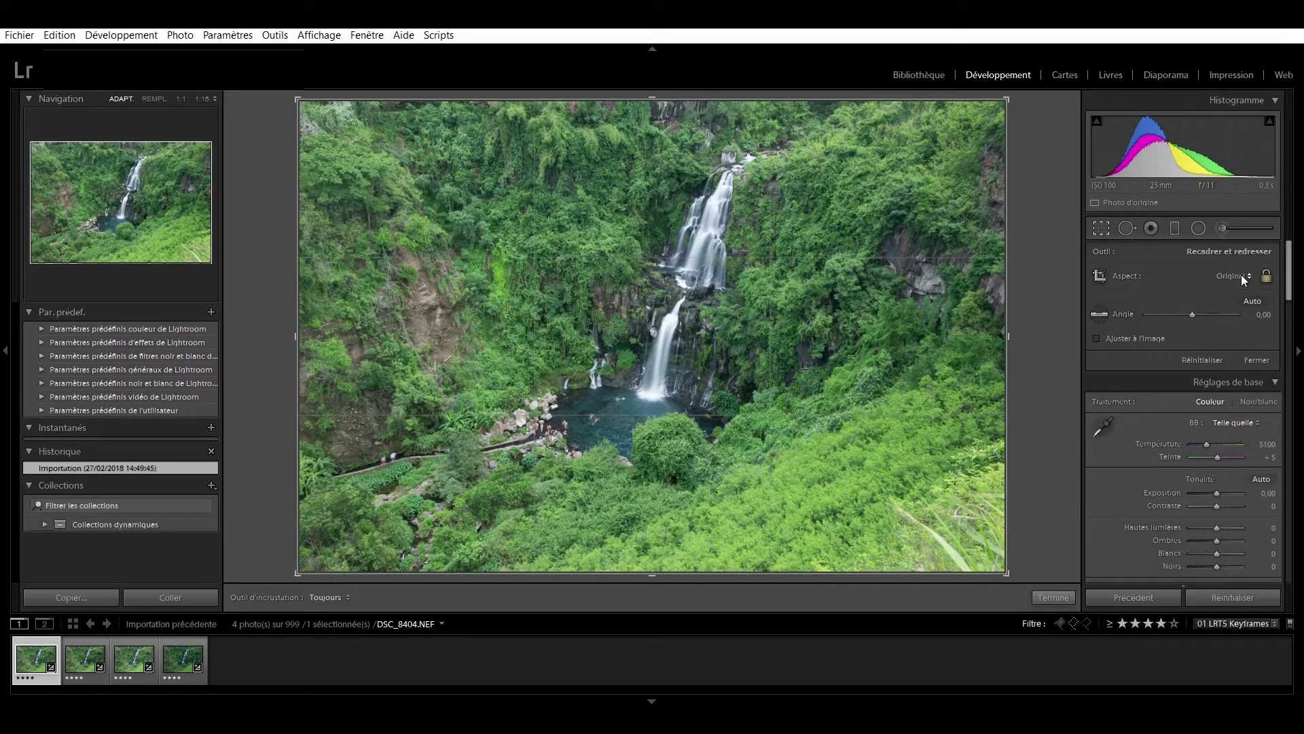
pyautogui.click(1221, 275)
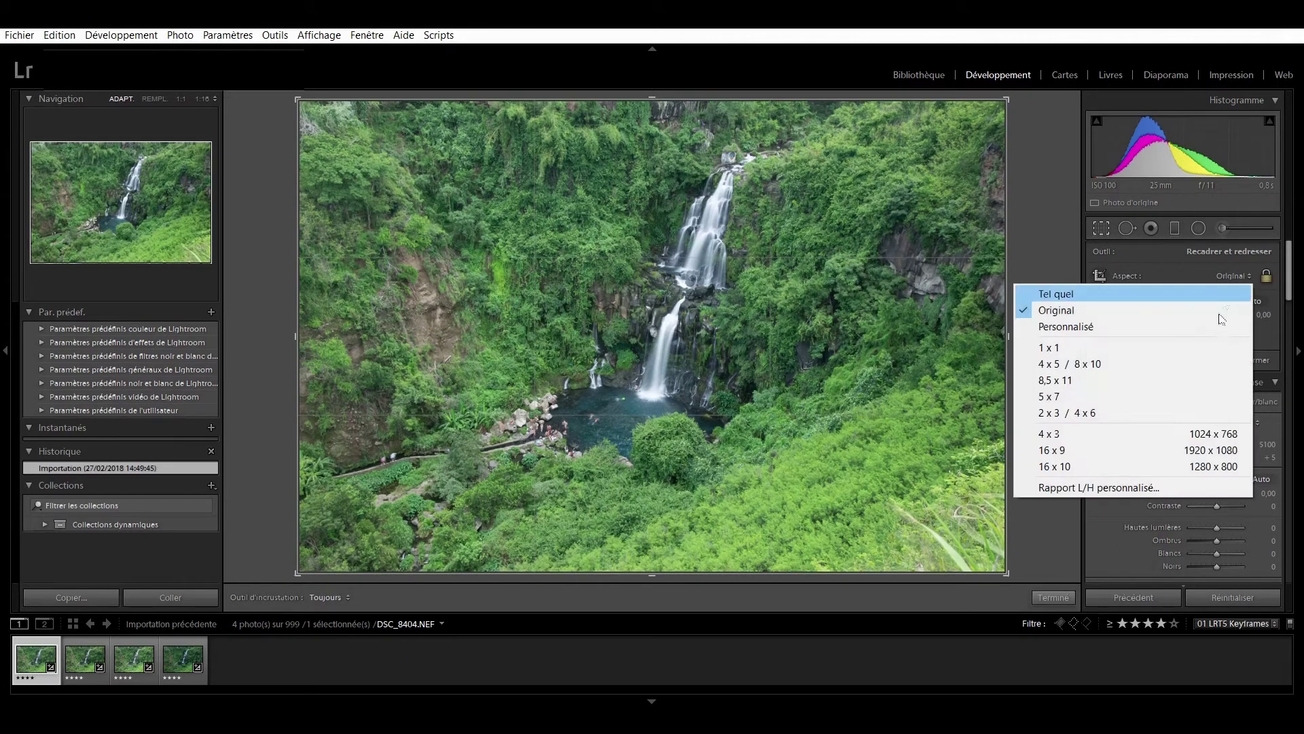
pyautogui.click(1132, 449)
pyautogui.moveTo(742, 261); pyautogui.dragTo(735, 304)
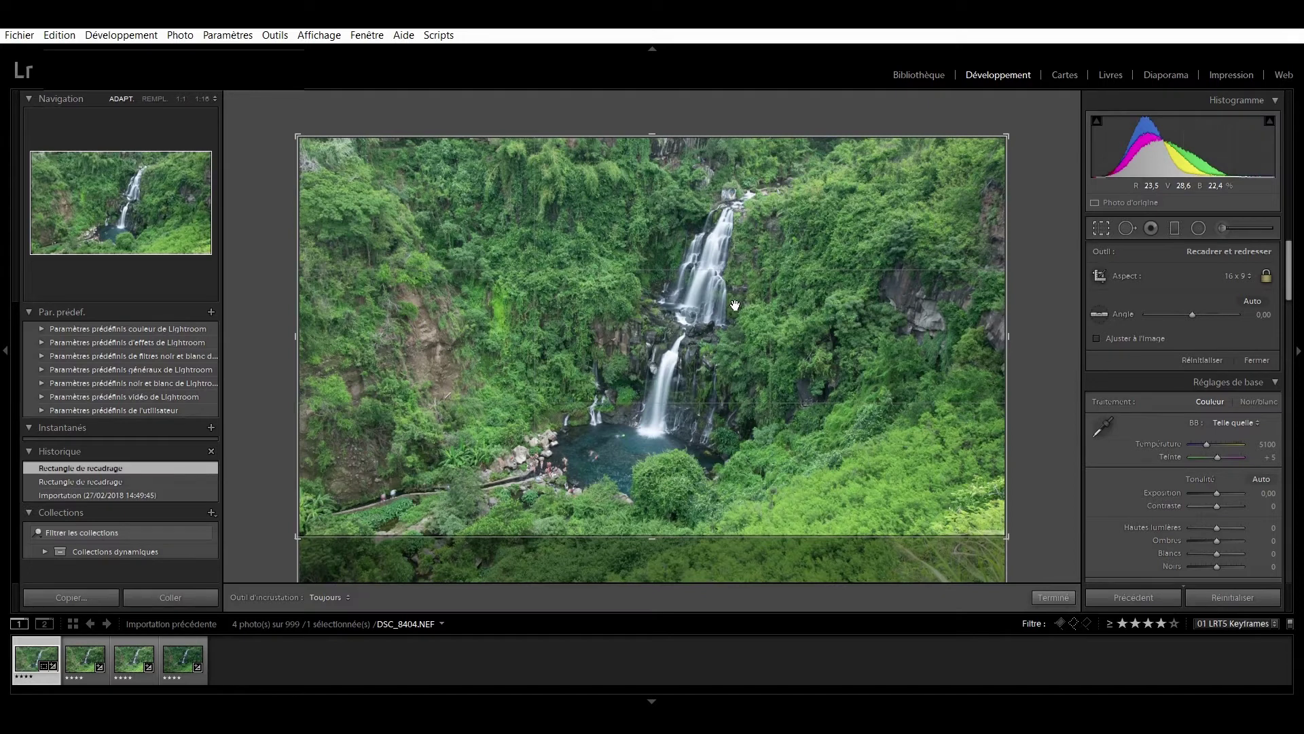
pyautogui.moveTo(298, 136); pyautogui.dragTo(322, 146)
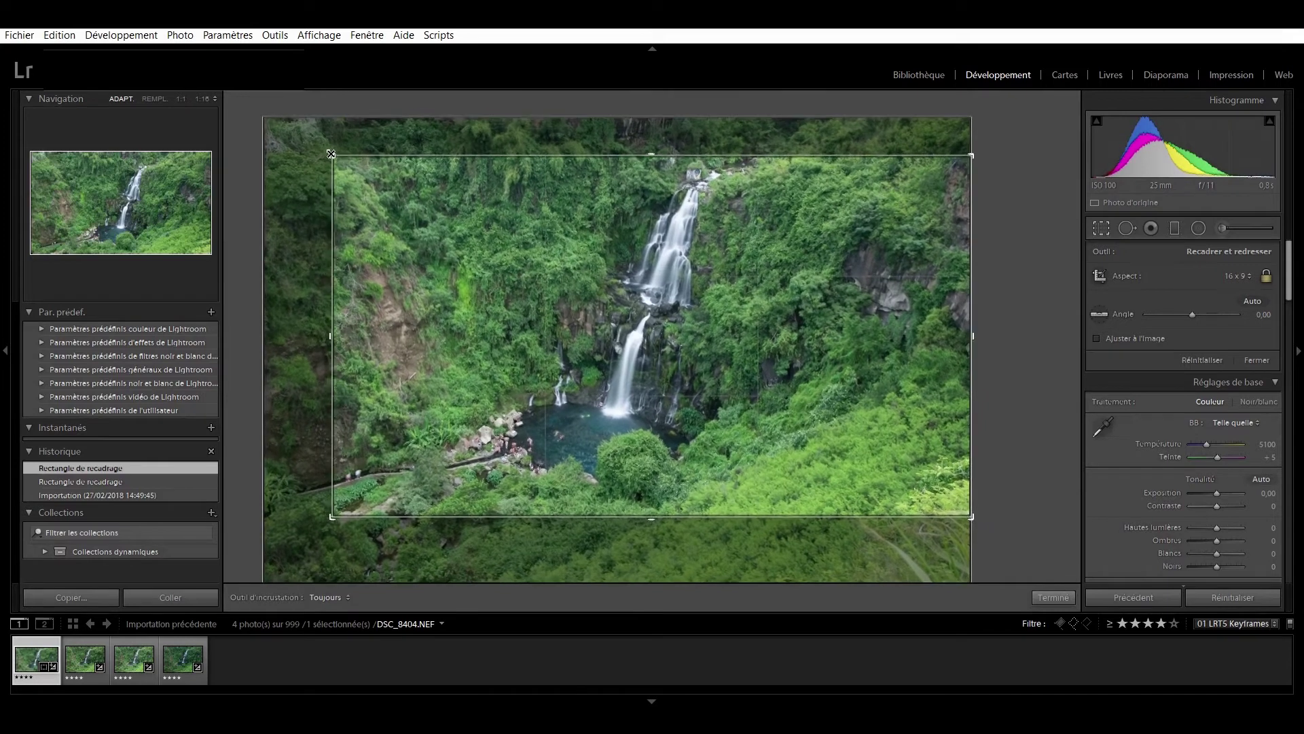
pyautogui.moveTo(466, 277); pyautogui.dragTo(499, 291)
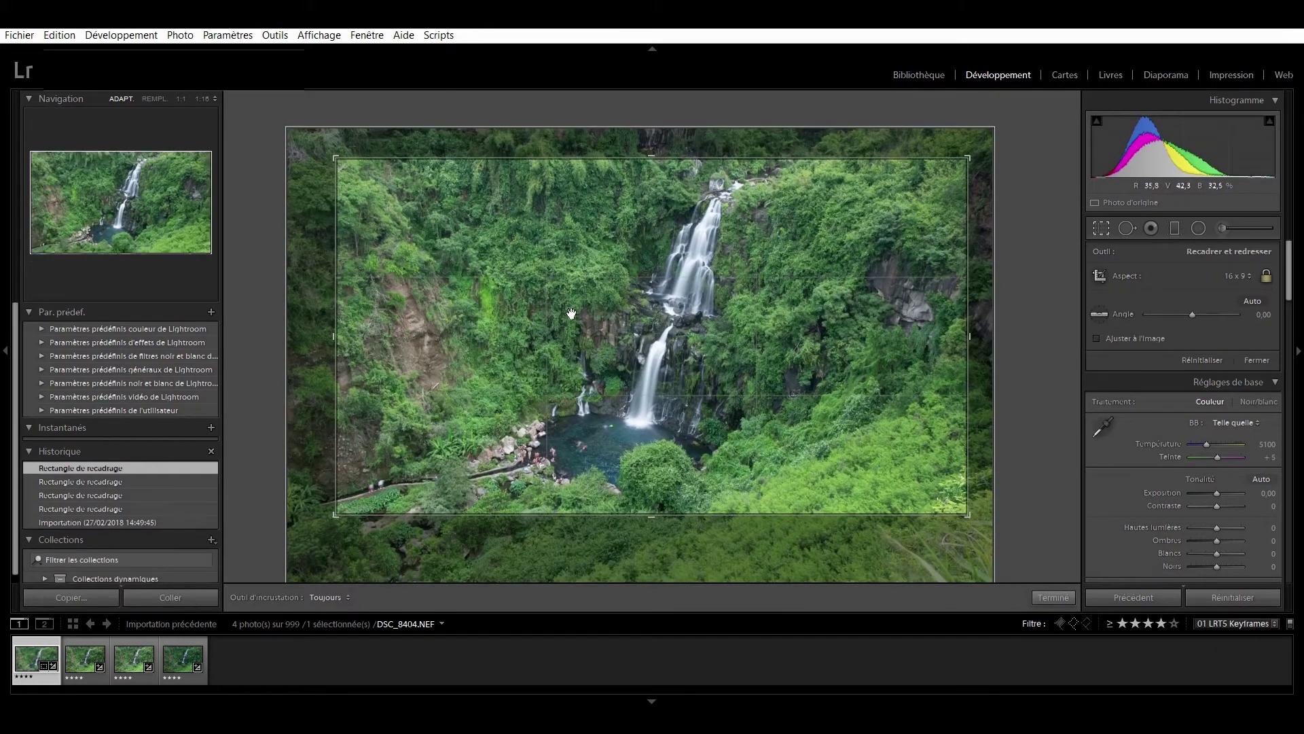
pyautogui.moveTo(605, 327)
pyautogui.mouseDown()
pyautogui.moveTo(623, 341)
pyautogui.moveTo(654, 333)
pyautogui.mouseUp()
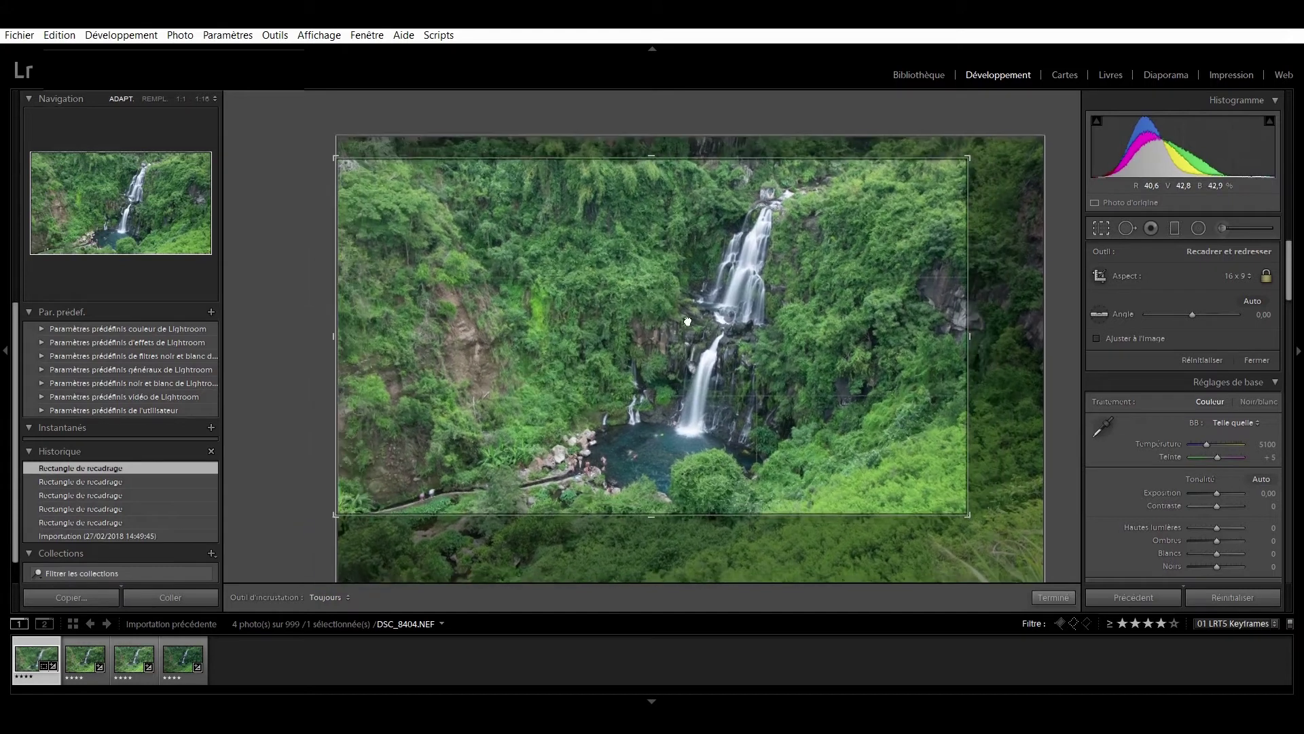
pyautogui.press('Return')
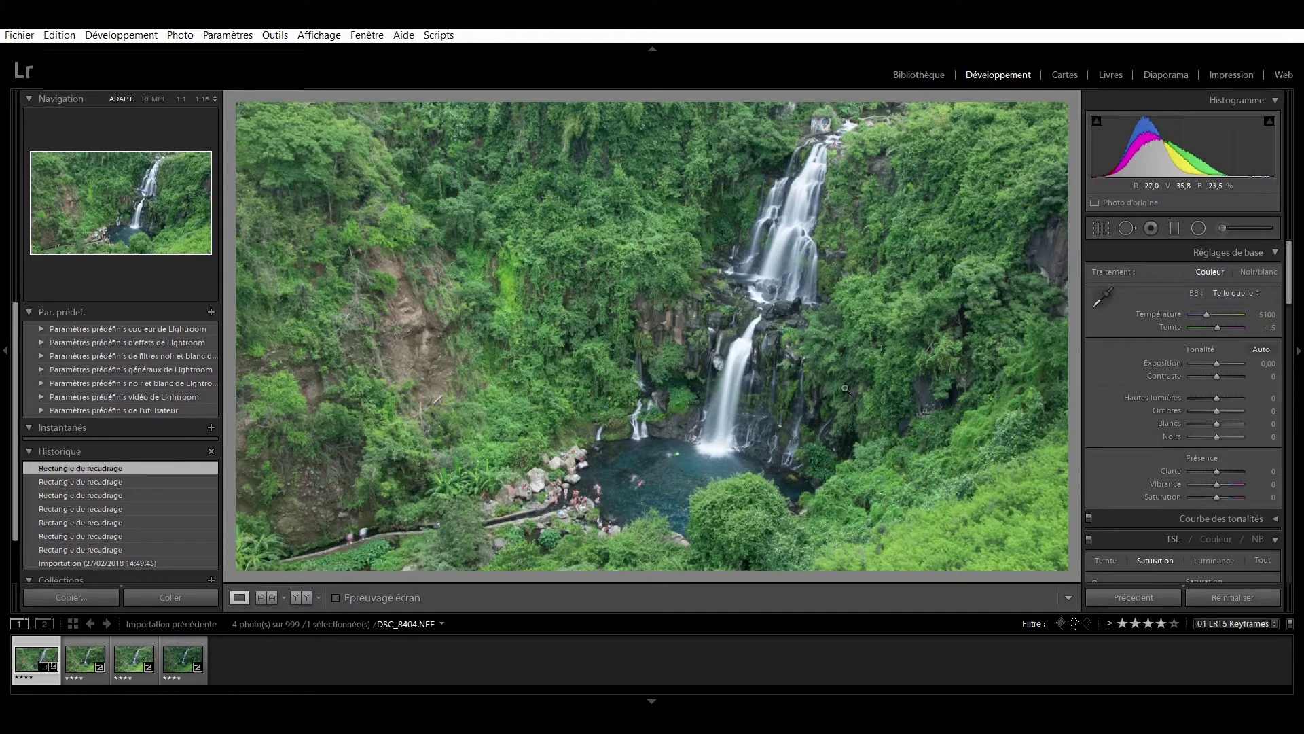
# Step: Set exposure -0.47, contrast +12, highlights -20, blacks -9, vibrance/saturation +7, lens corrections on
pyautogui.moveTo(1217, 363); pyautogui.dragTo(1204, 398)
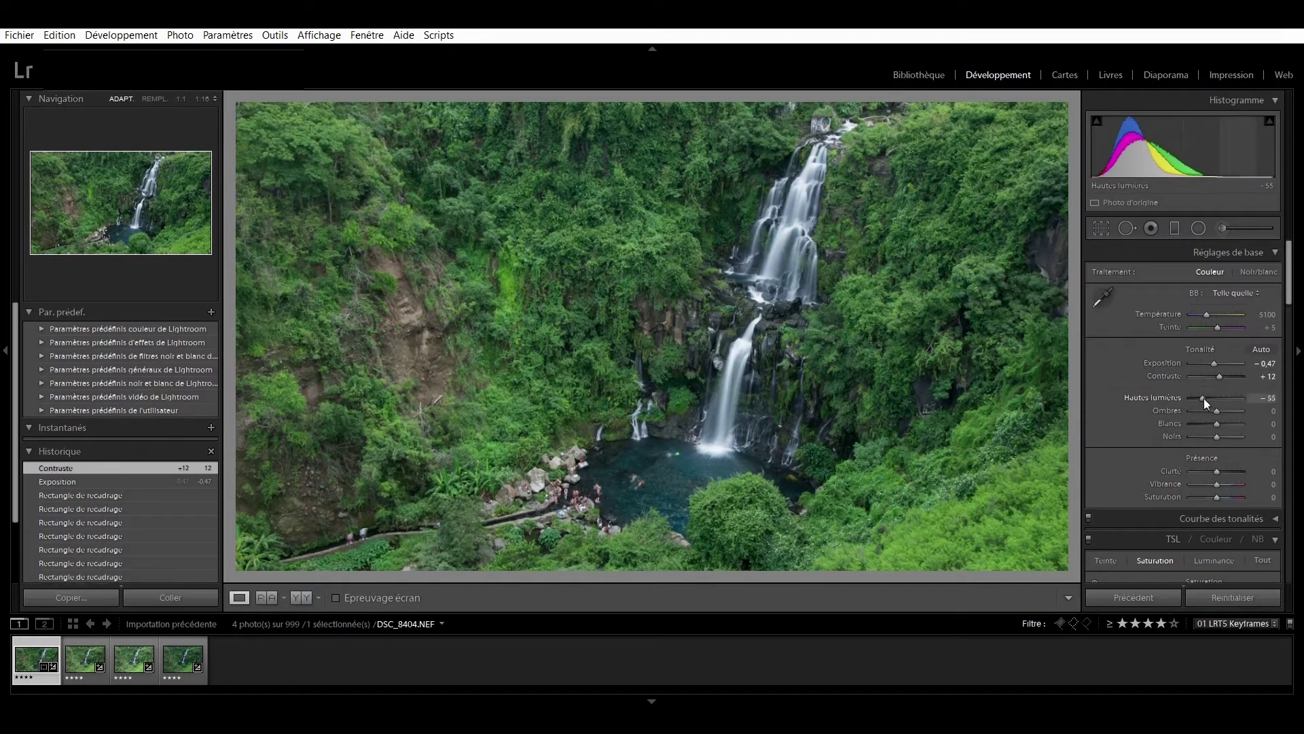
pyautogui.moveTo(1217, 484); pyautogui.dragTo(1218, 498)
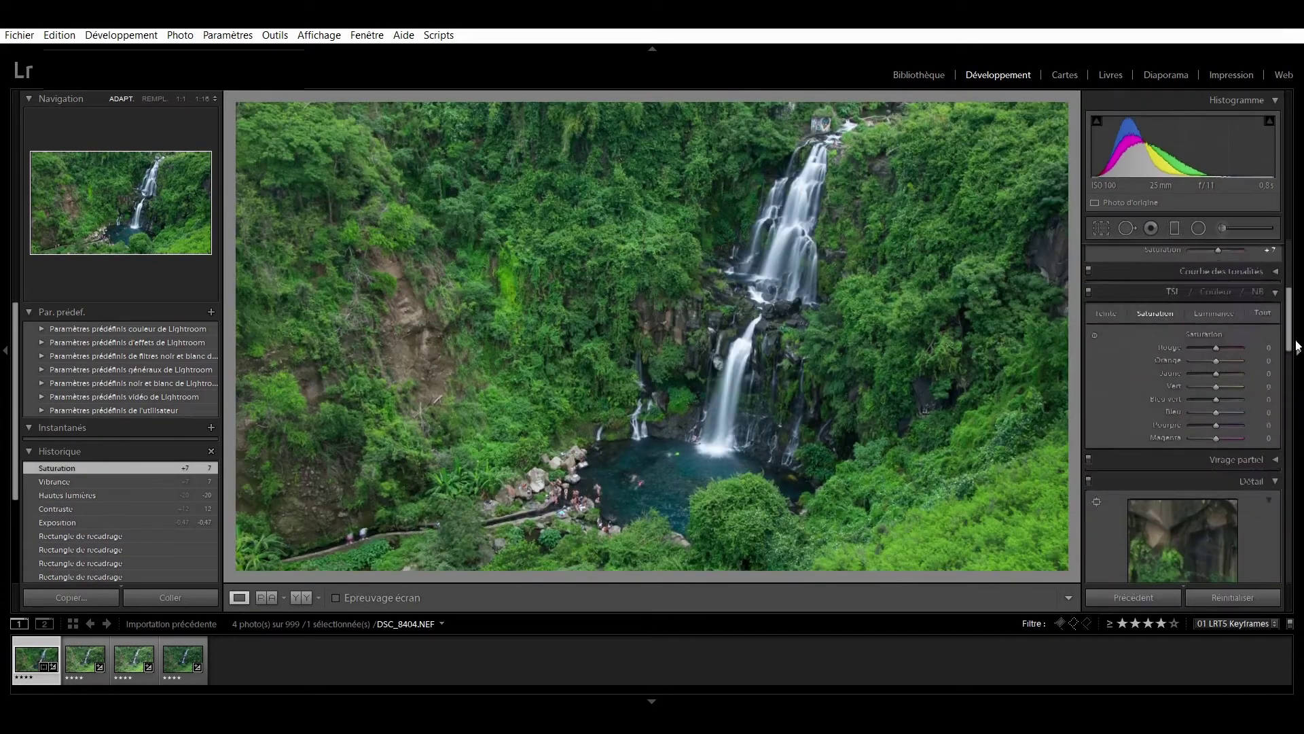
pyautogui.click(1096, 438)
pyautogui.scroll(10, 1155, 442)
pyautogui.moveTo(1217, 436); pyautogui.dragTo(1214, 436)
pyautogui.moveTo(1217, 423); pyautogui.dragTo(1216, 423)
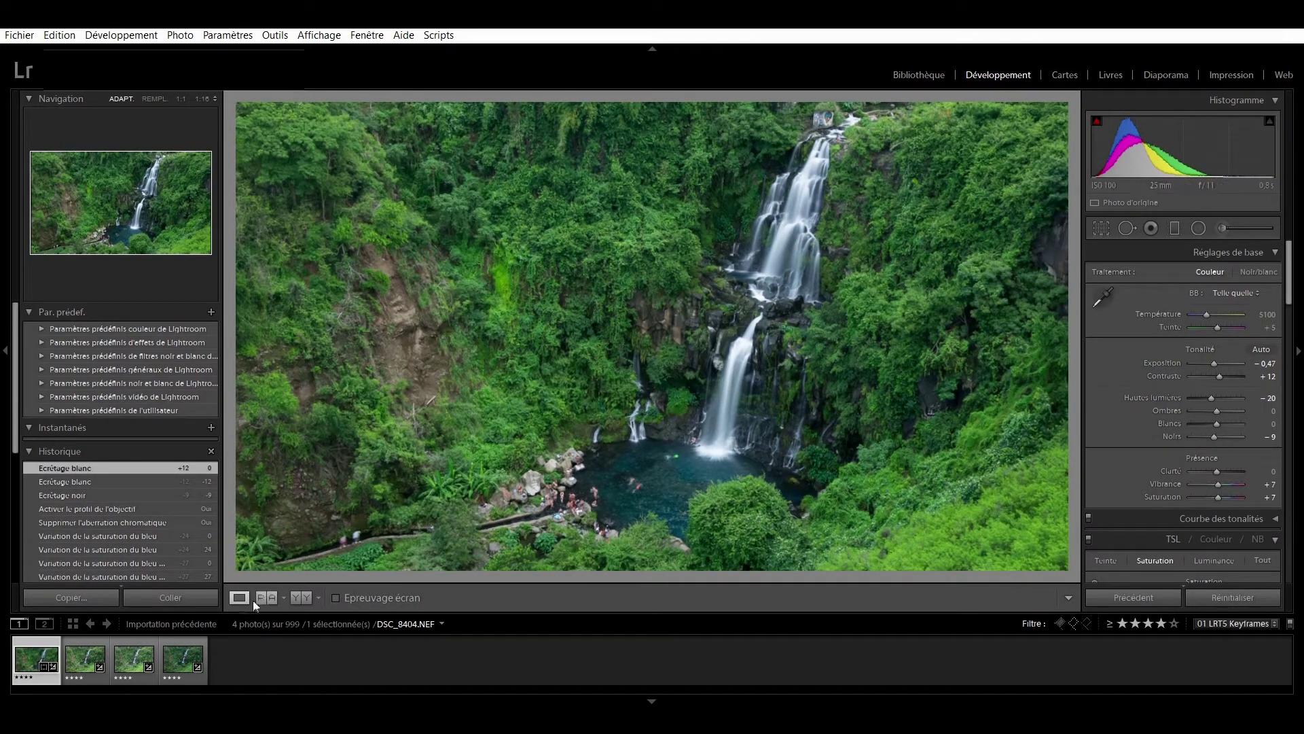
# Step: Copy all the first keyframe's develop settings and synchronise them to all four keyframes
pyautogui.click(58, 598)
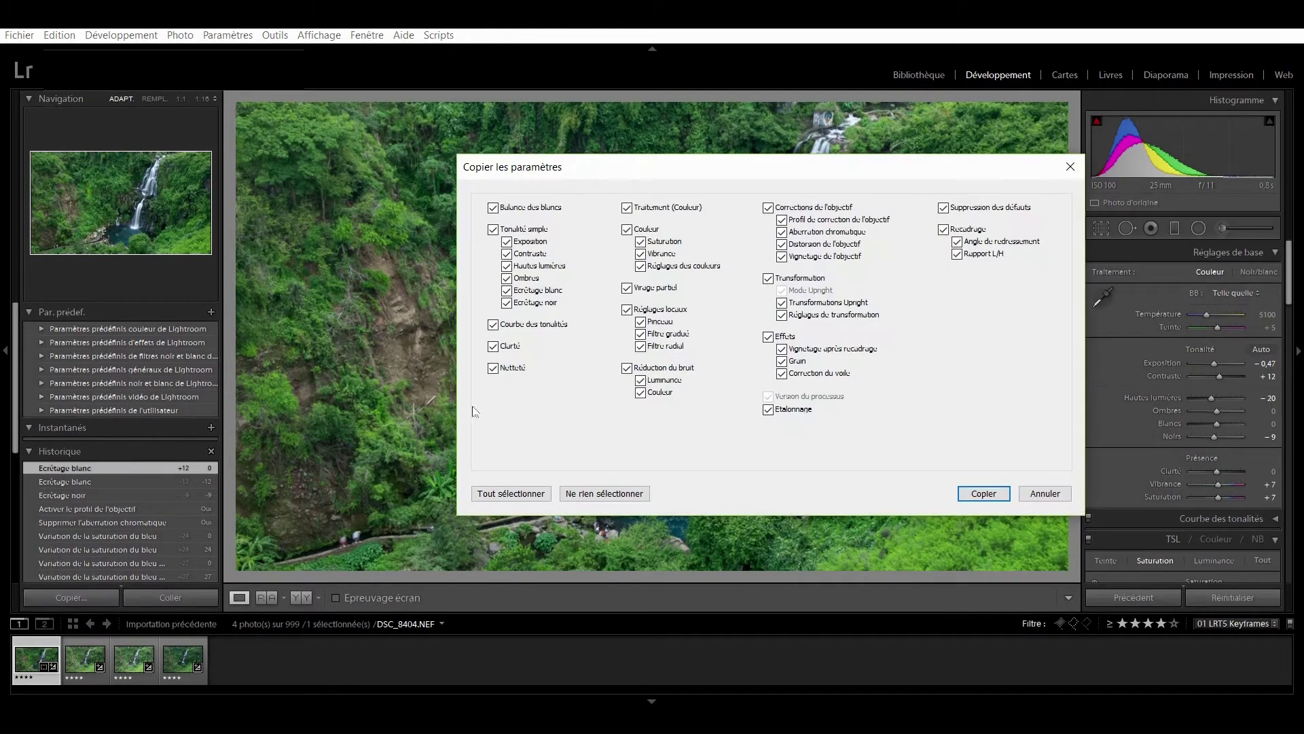
pyautogui.click(511, 493)
pyautogui.click(979, 501)
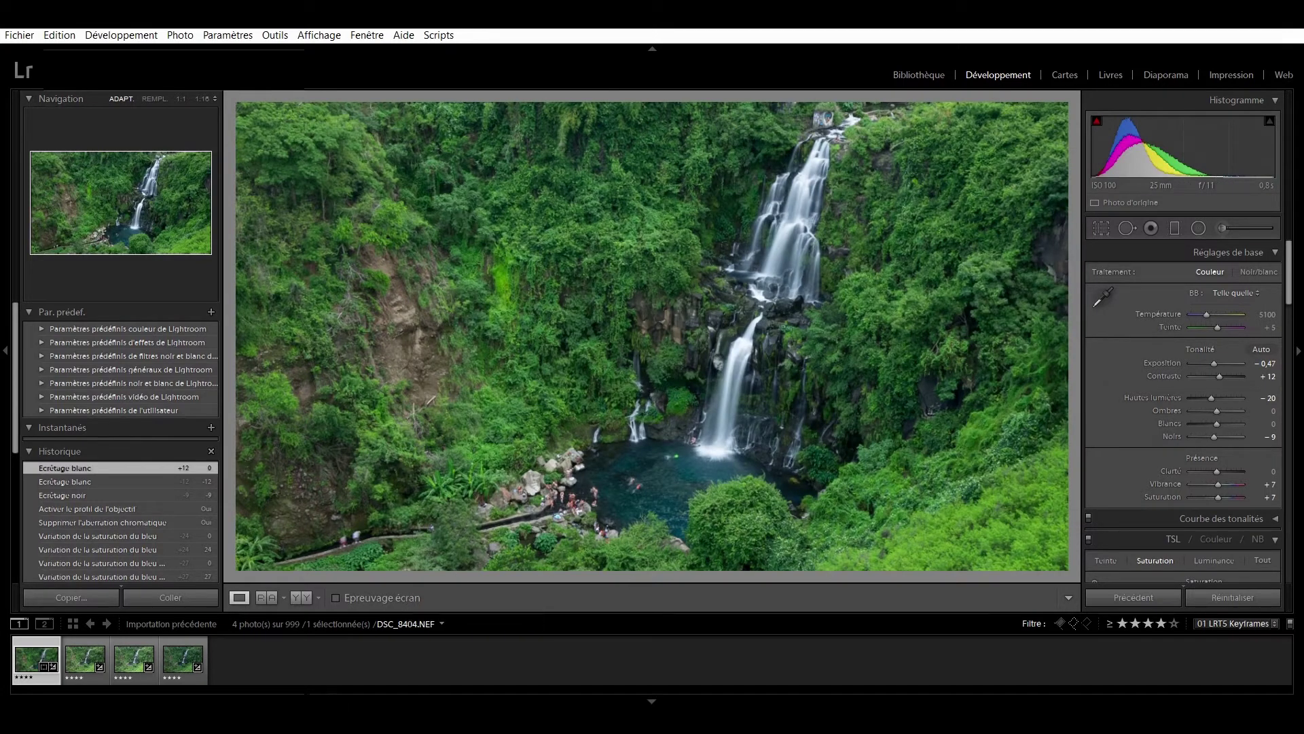
pyautogui.keyDown('shift'); pyautogui.click(181, 651); pyautogui.keyUp('shift')
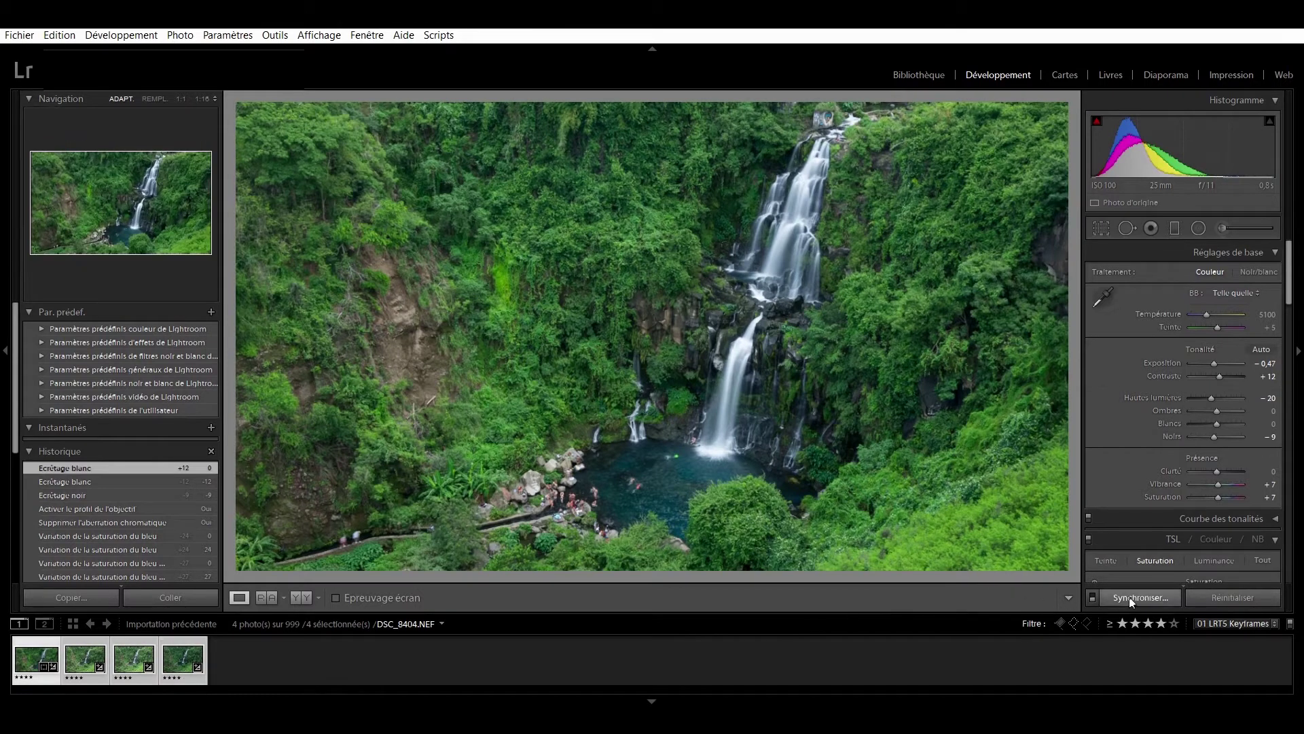
pyautogui.click(1130, 596)
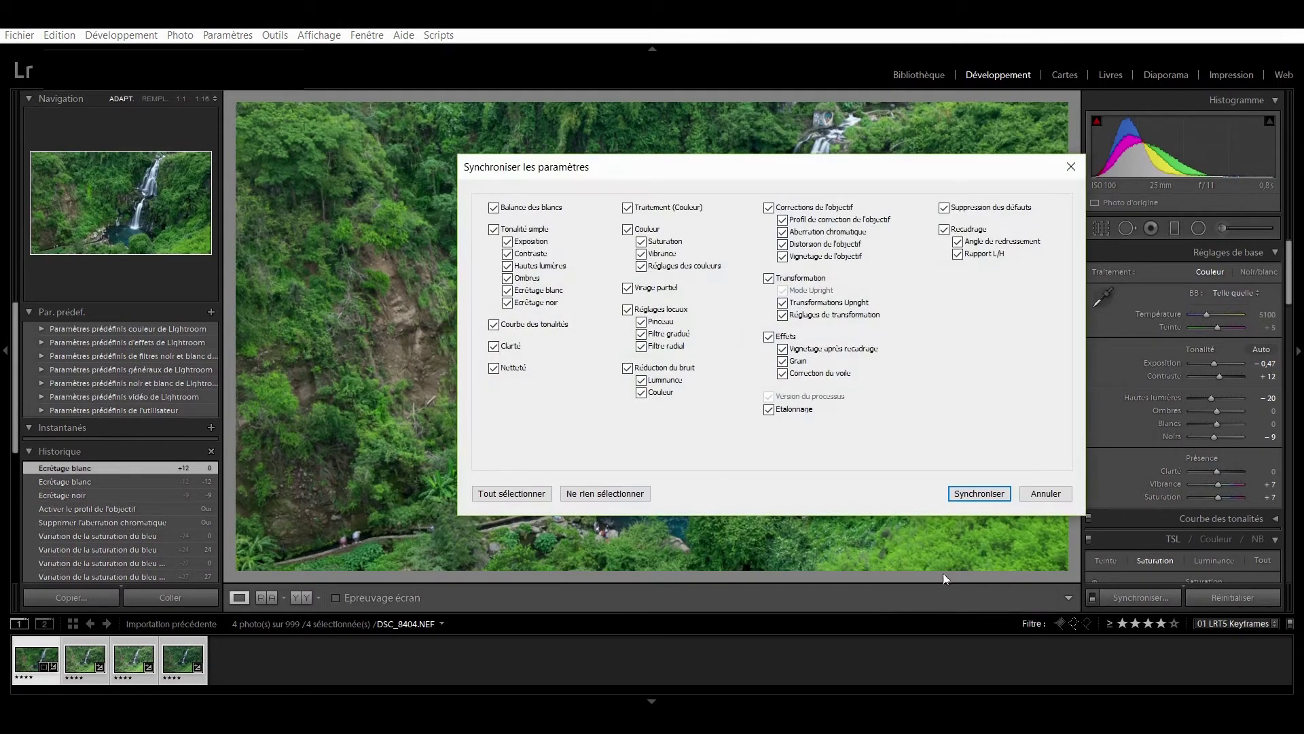
pyautogui.click(974, 494)
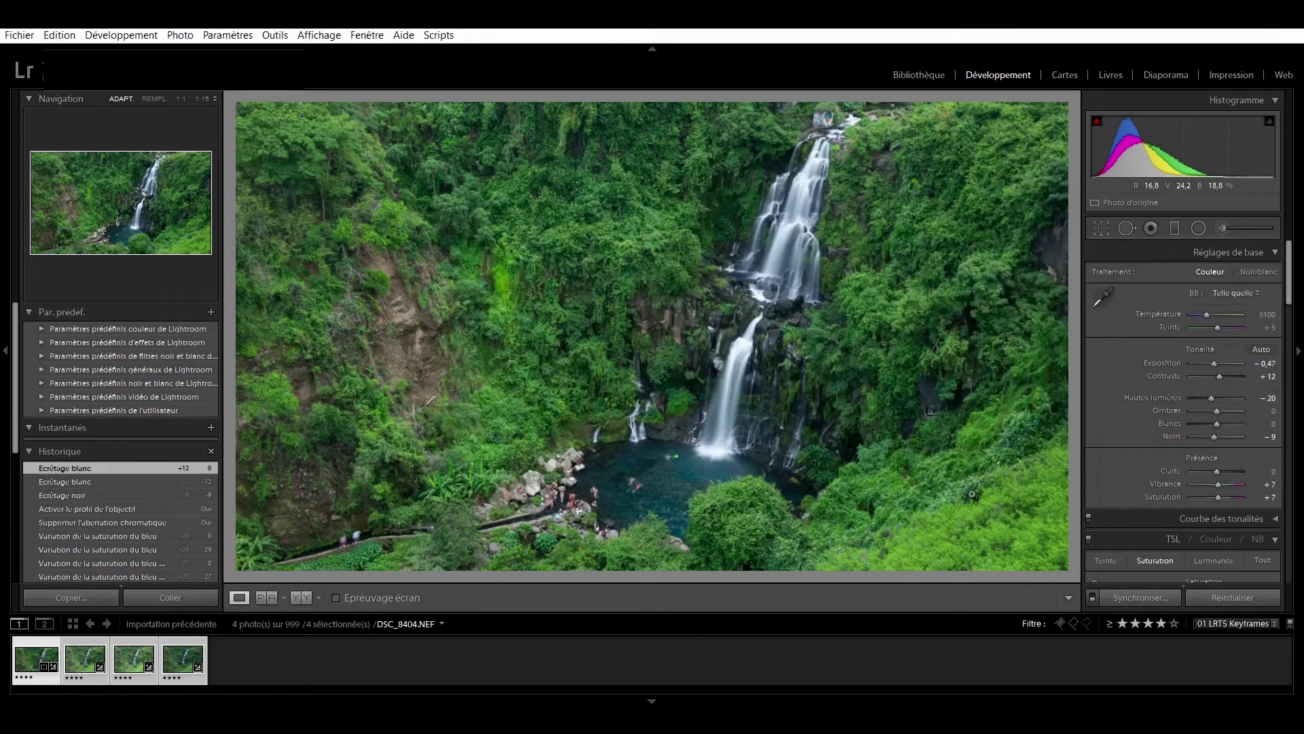
# Step: Darken the third keyframe's exposure to -0.87
pyautogui.click(97, 668)
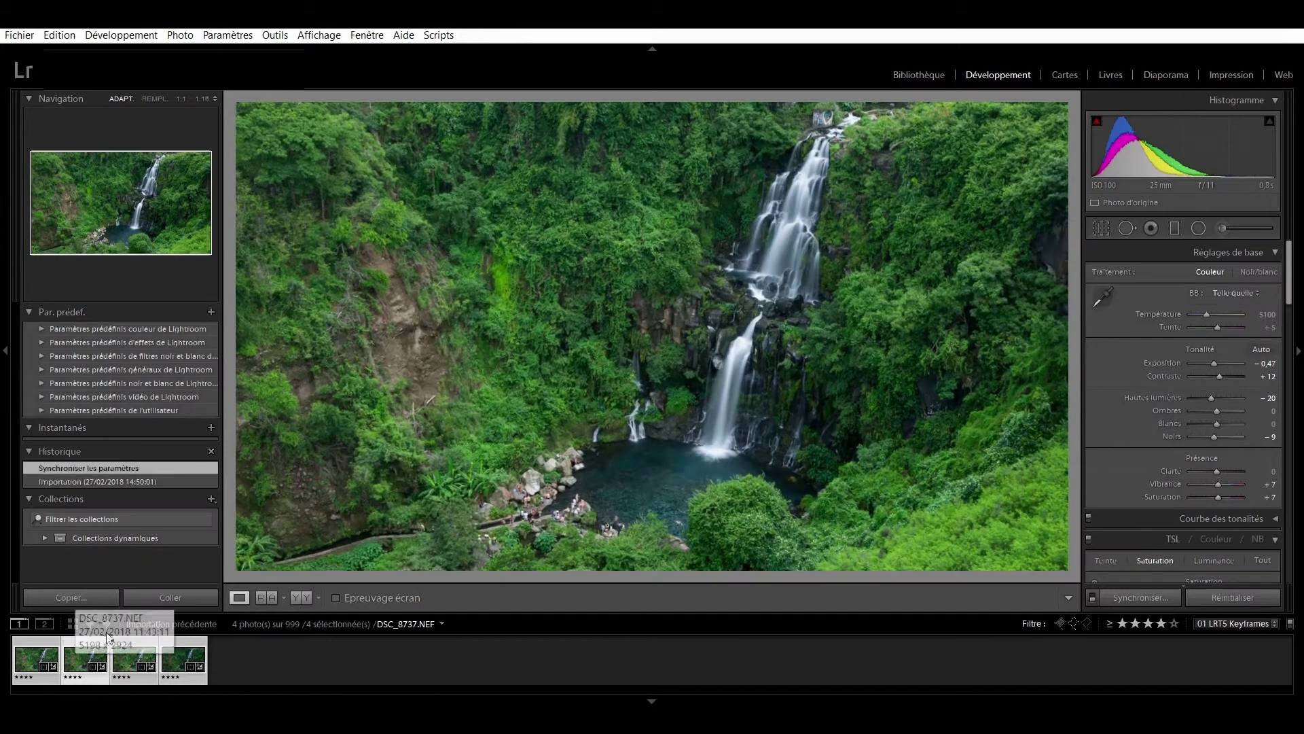
pyautogui.click(134, 661)
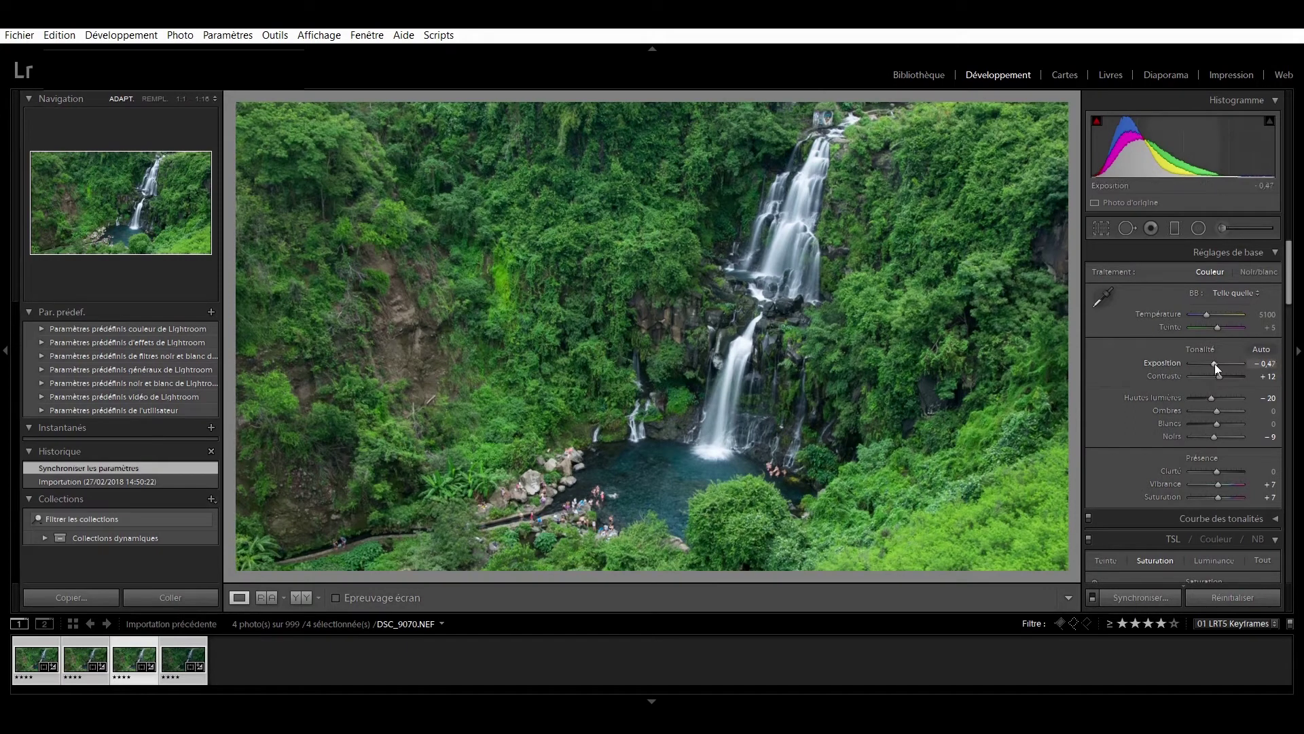
pyautogui.moveTo(1215, 364); pyautogui.dragTo(1213, 364)
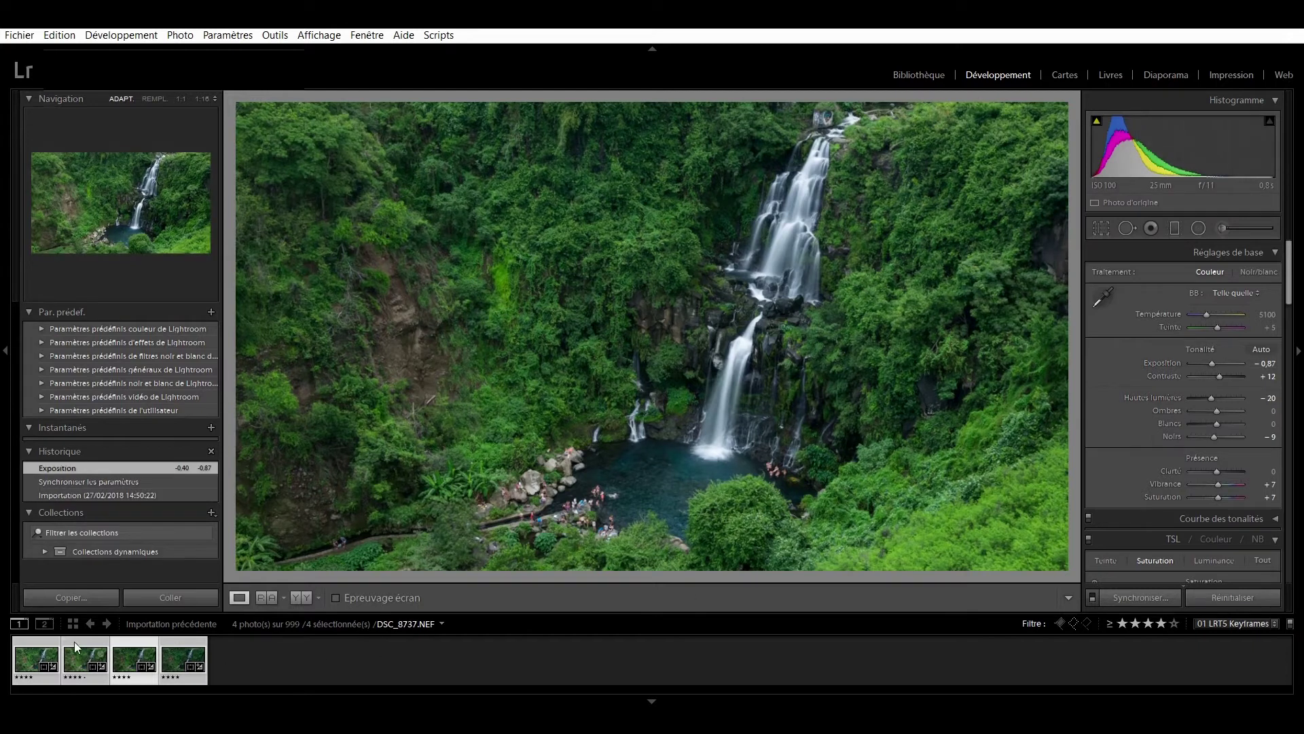
pyautogui.click(134, 663)
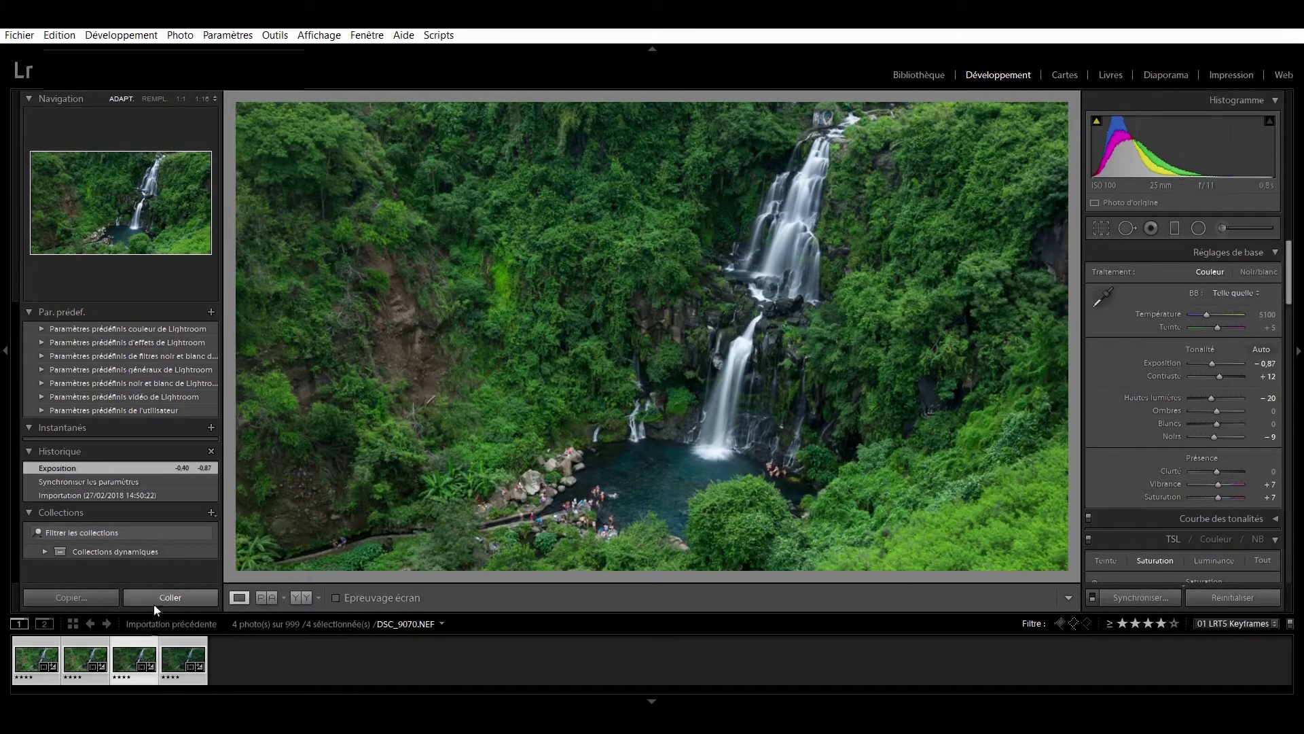
# Step: Copy the third keyframe's settings and synchronise them to the fourth keyframe
pyautogui.click(84, 597)
pyautogui.click(979, 498)
pyautogui.keyDown('shift'); pyautogui.click(175, 654); pyautogui.keyUp('shift')
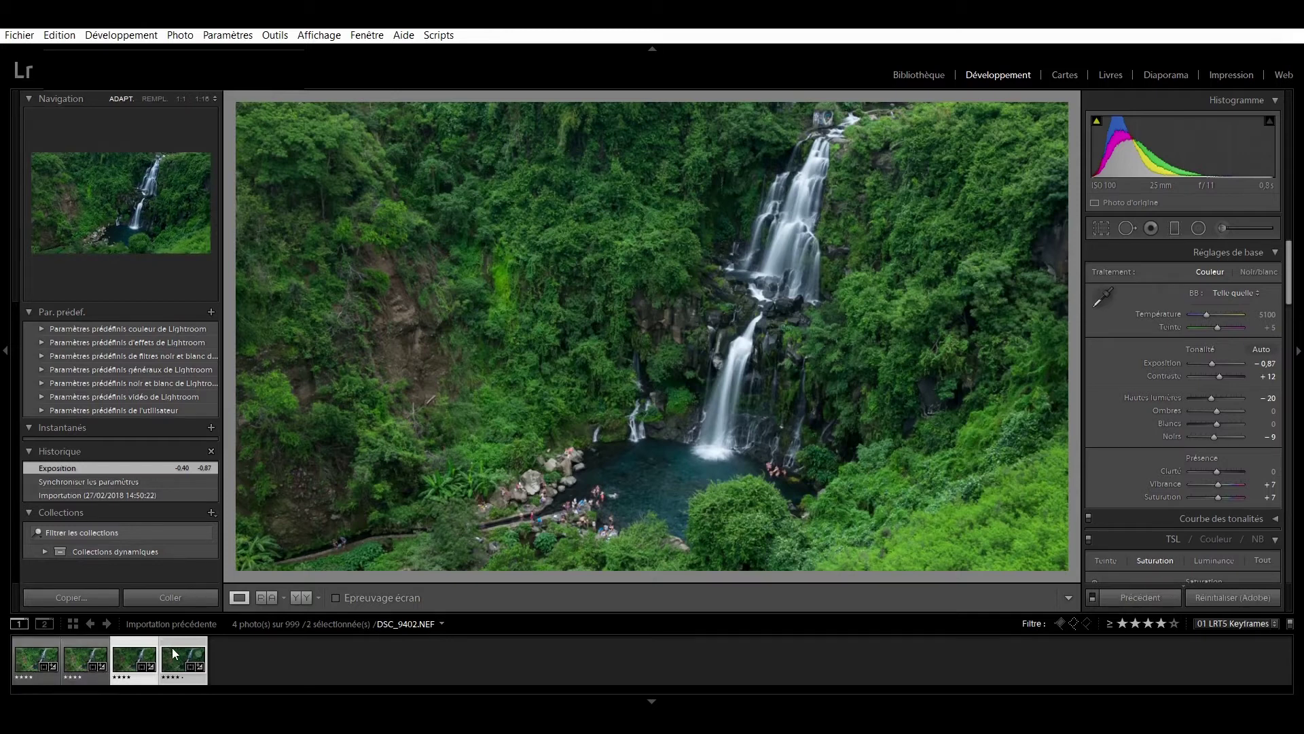
pyautogui.click(1107, 597)
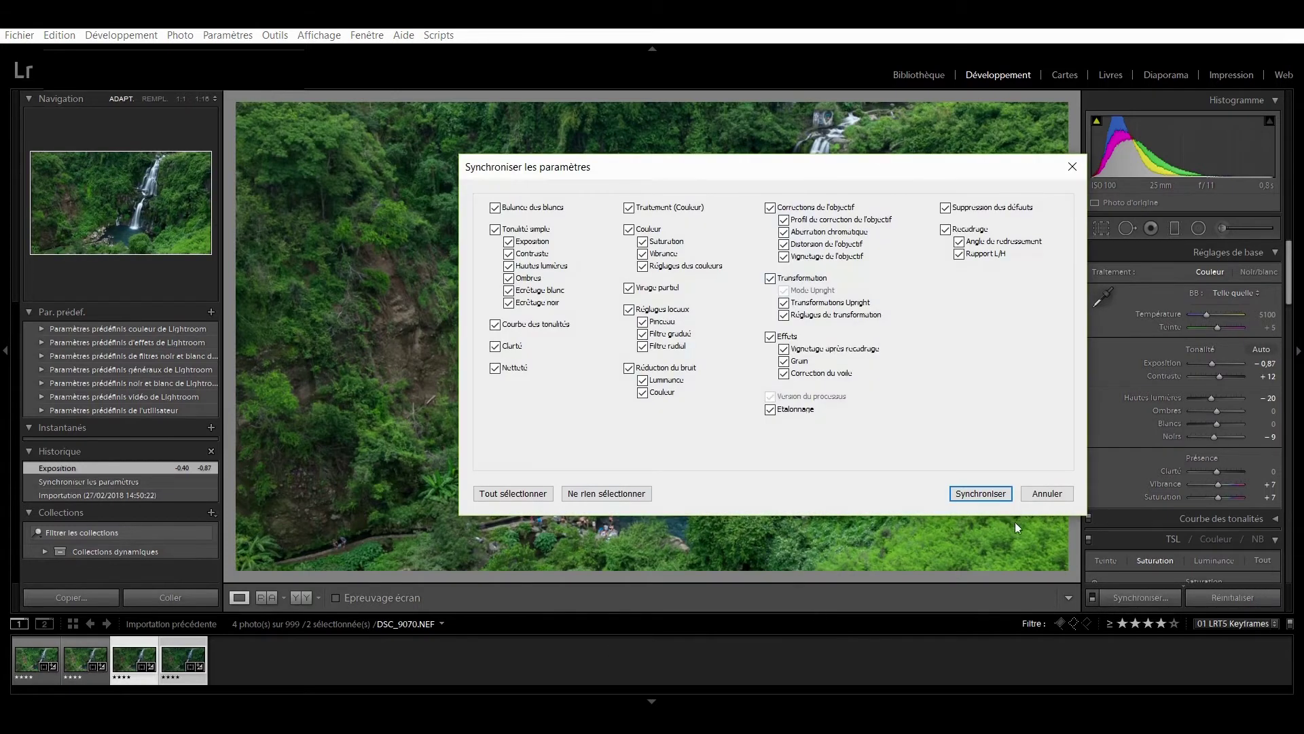
pyautogui.click(964, 496)
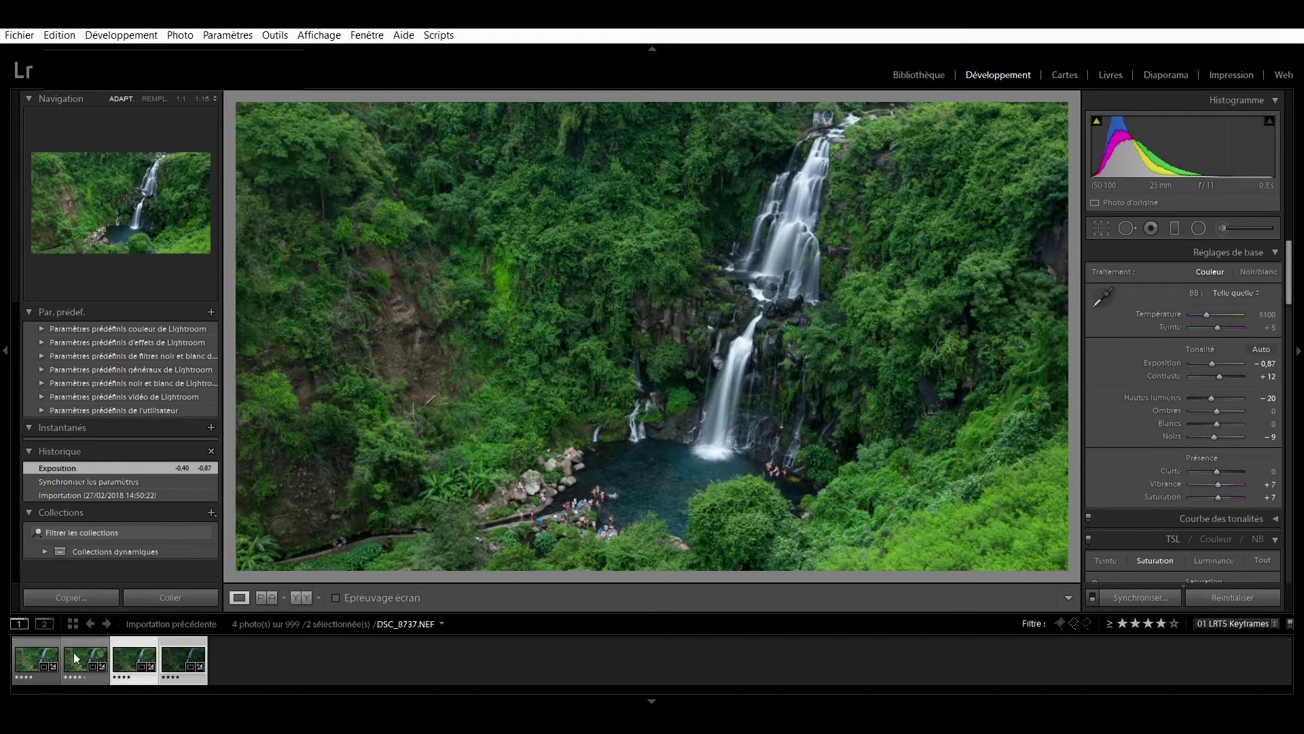
# Step: Brighten the fourth keyframe (DSC_9402) to +0.33 exposure
pyautogui.click(182, 664)
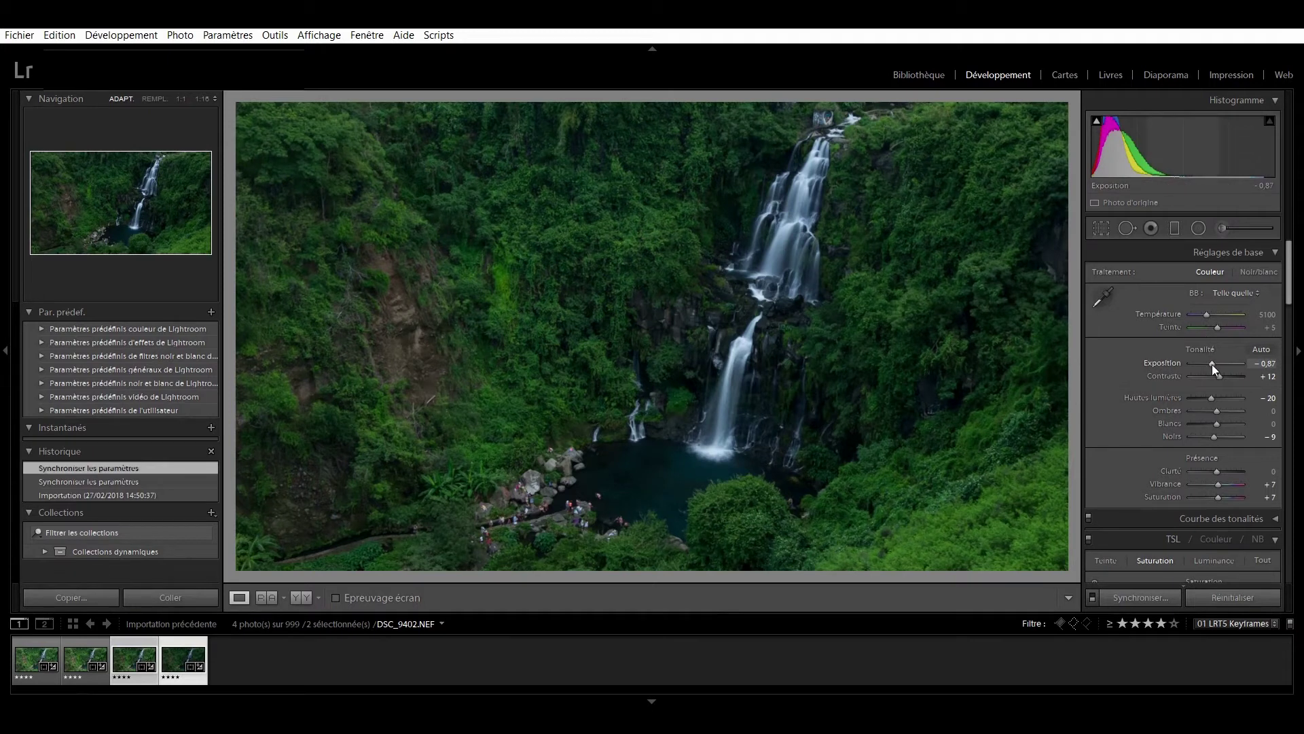
pyautogui.moveTo(1213, 364); pyautogui.dragTo(1218, 364)
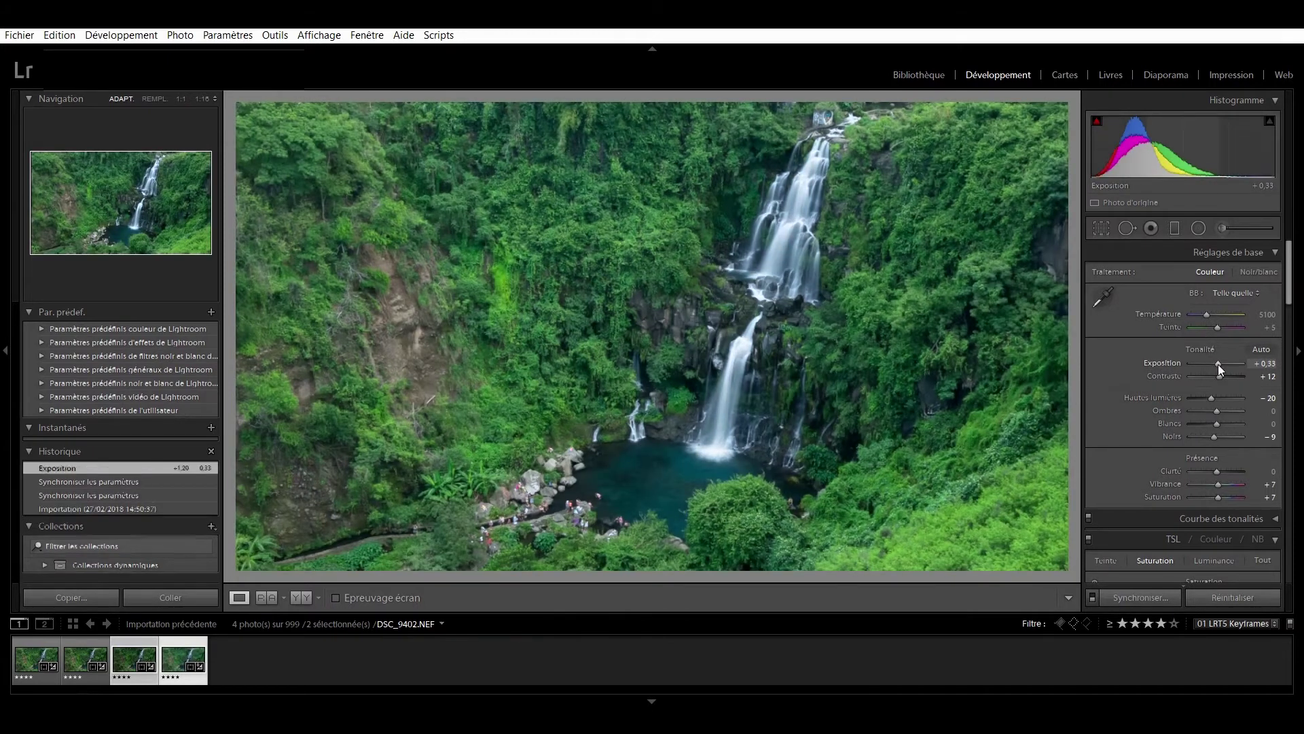
pyautogui.click(380, 681)
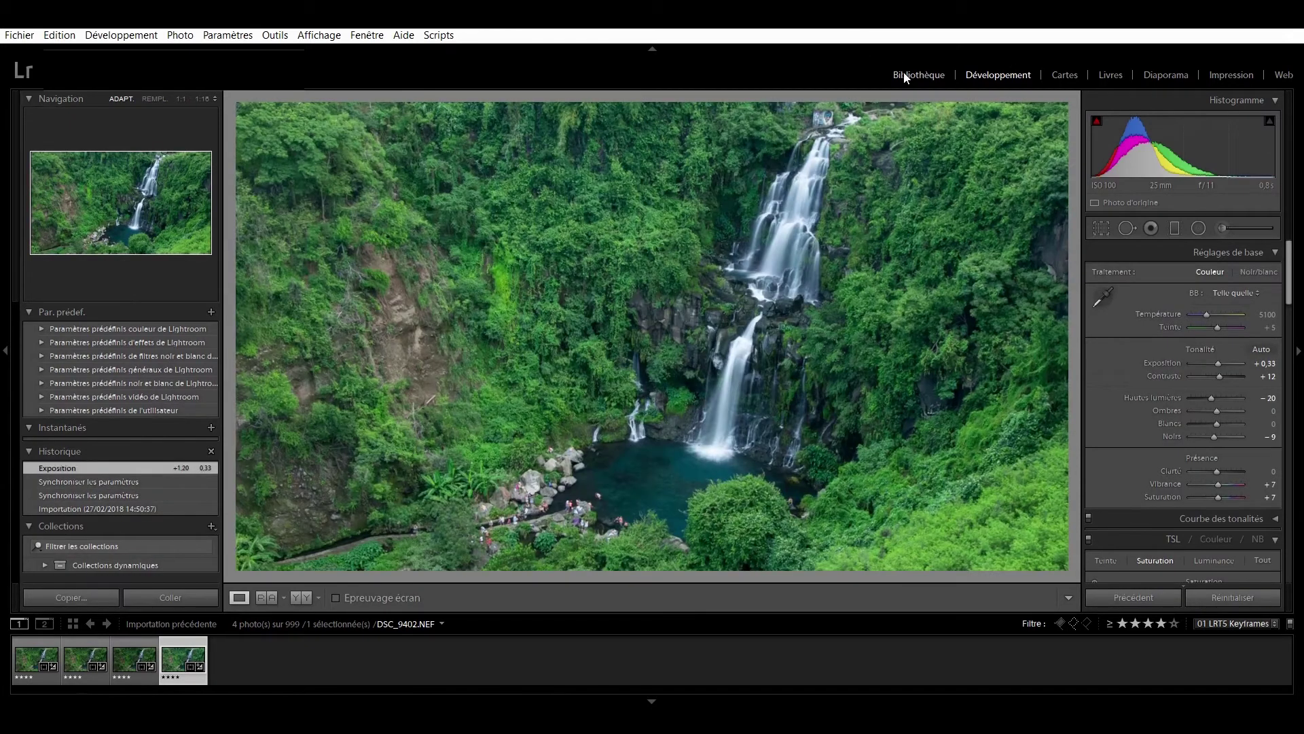
# Step: In the Library grid, save metadata to files for all four keyframes
pyautogui.click(904, 72)
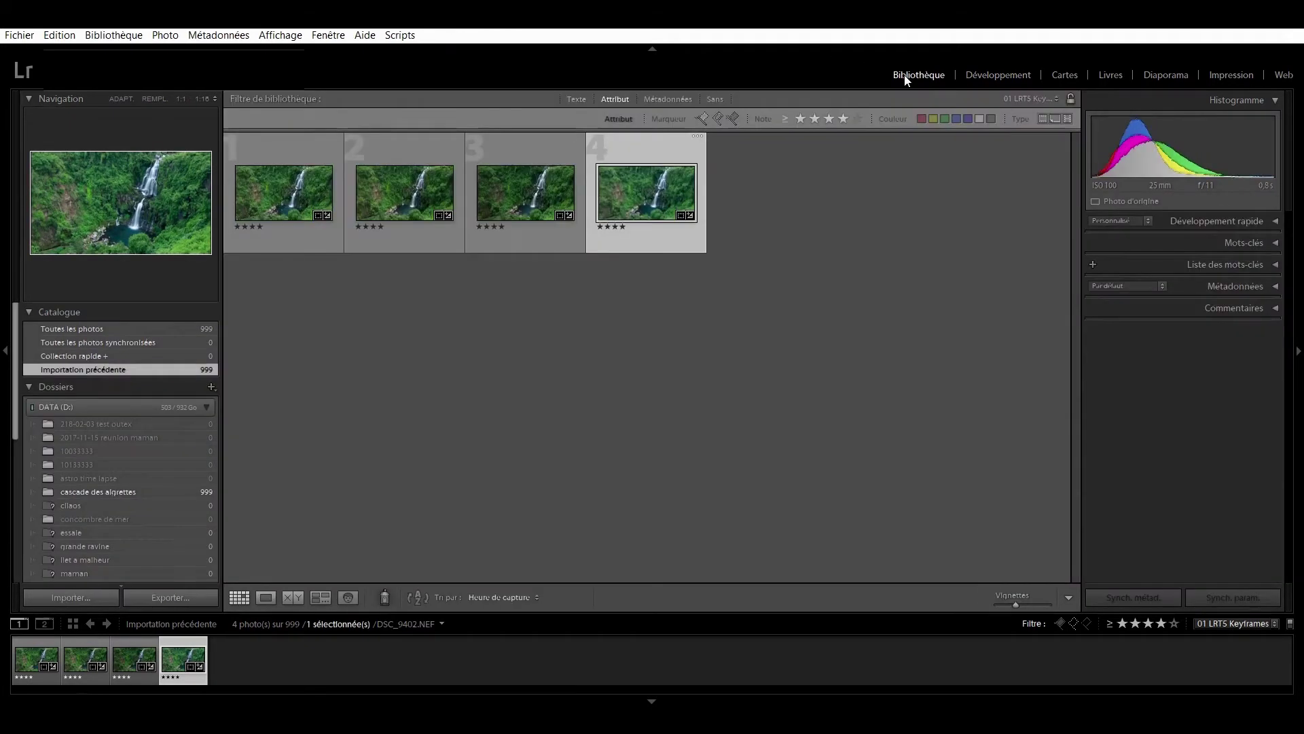
pyautogui.click(258, 206)
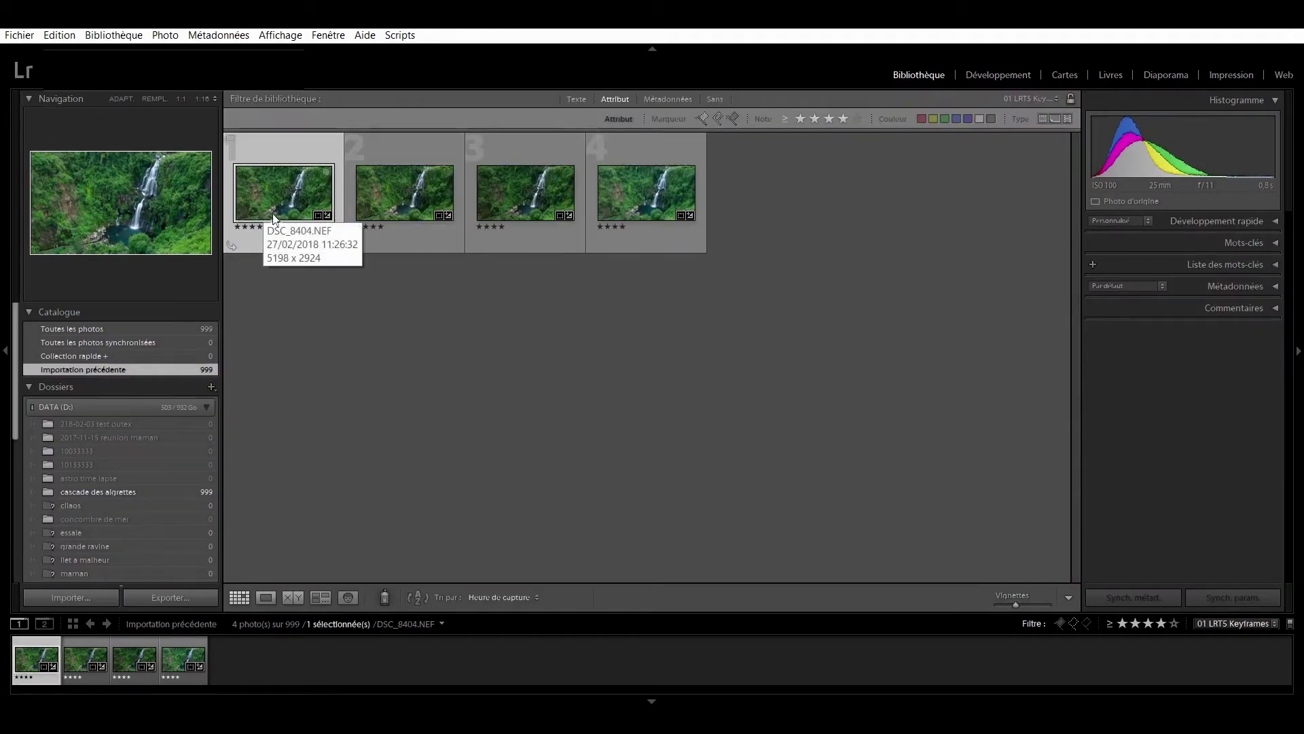
pyautogui.keyDown('shift'); pyautogui.click(612, 189); pyautogui.keyUp('shift')
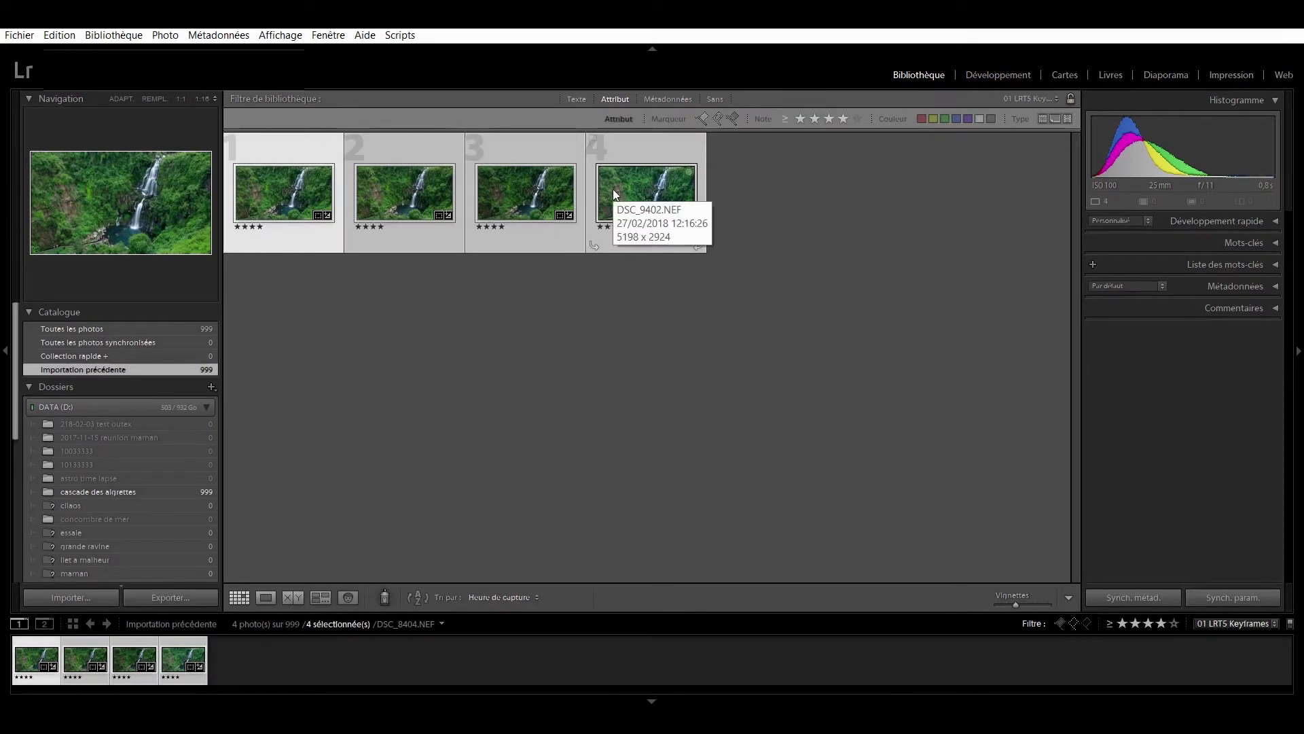
pyautogui.rightClick(614, 191)
pyautogui.moveTo(669, 605)
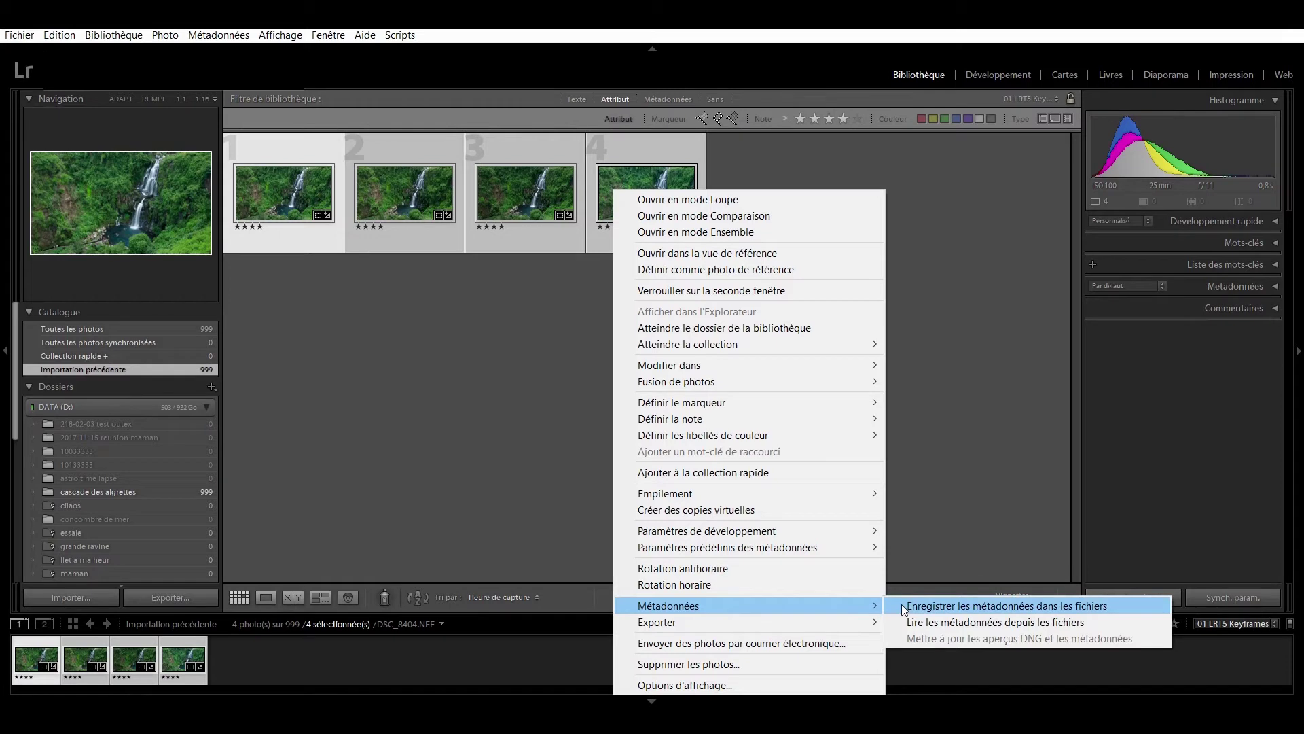
pyautogui.click(902, 605)
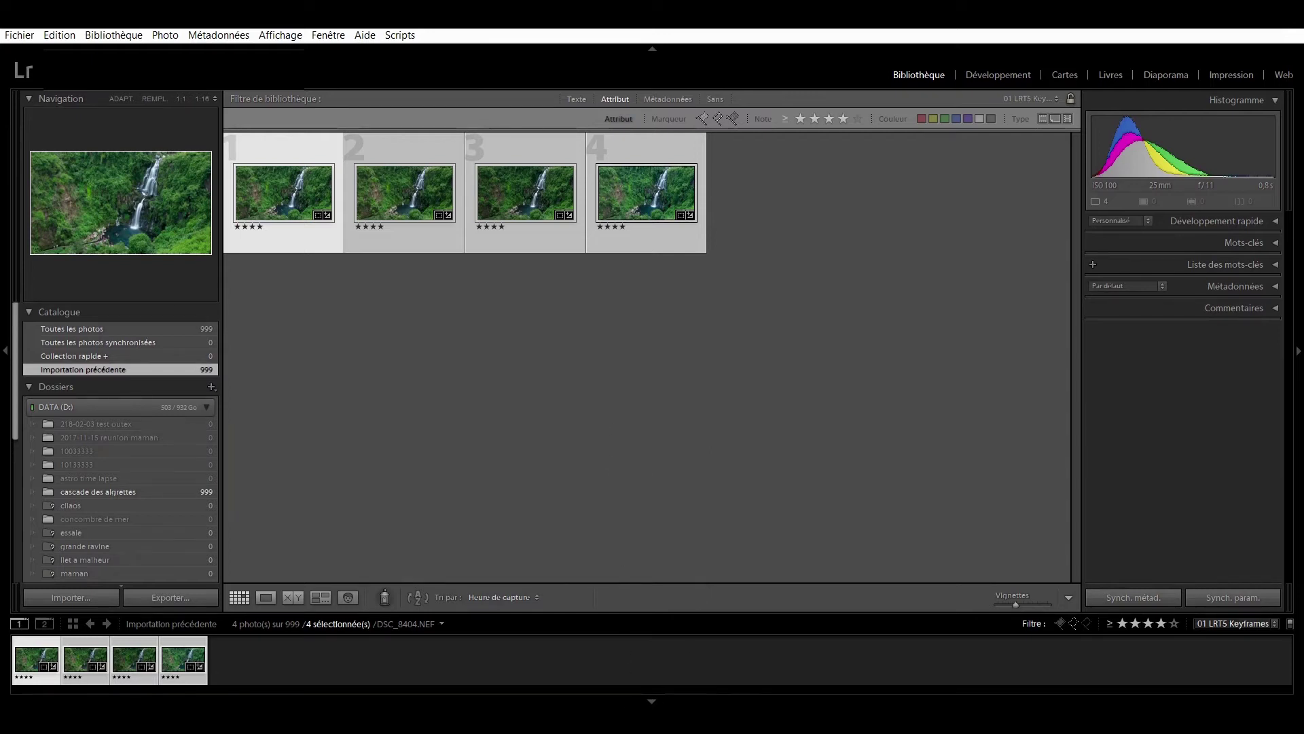
# Step: In LRTimelapse, reload the keyframe edits and auto-transition them so exposure ramps smoothly from -0.470
pyautogui.click(629, 665)
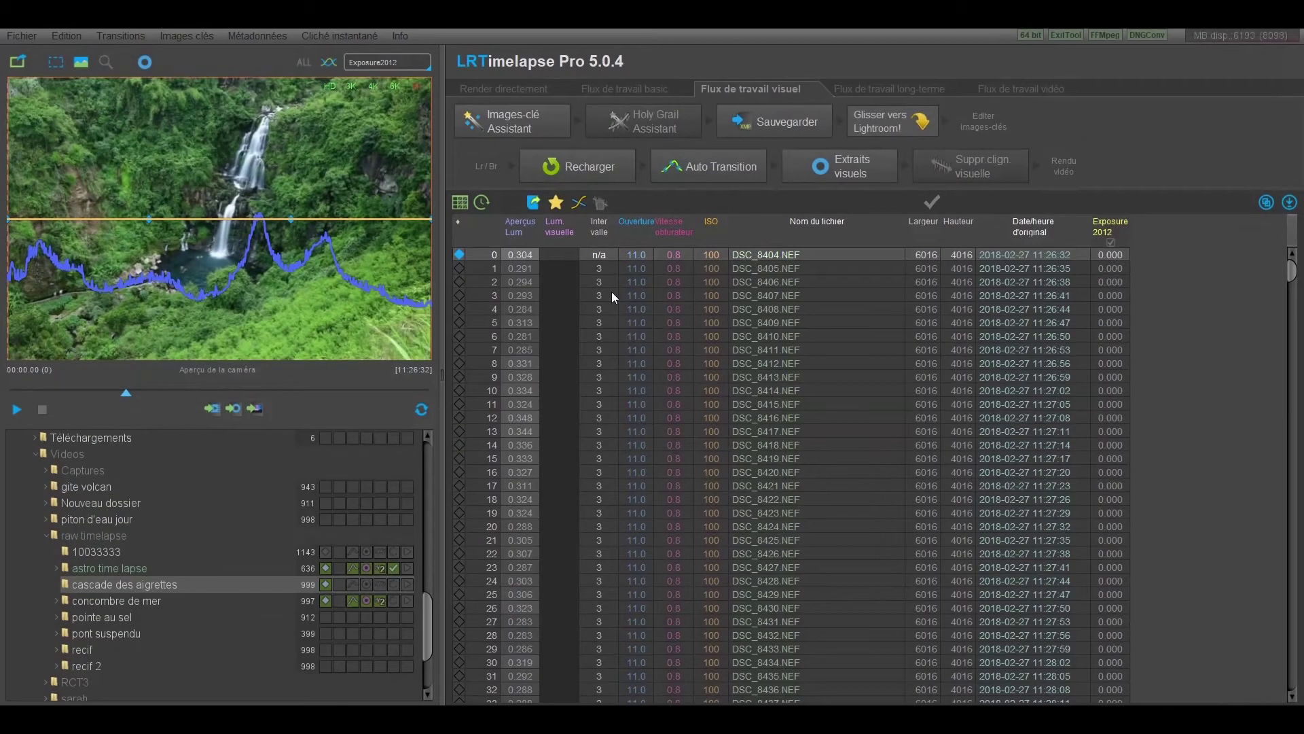
pyautogui.click(574, 164)
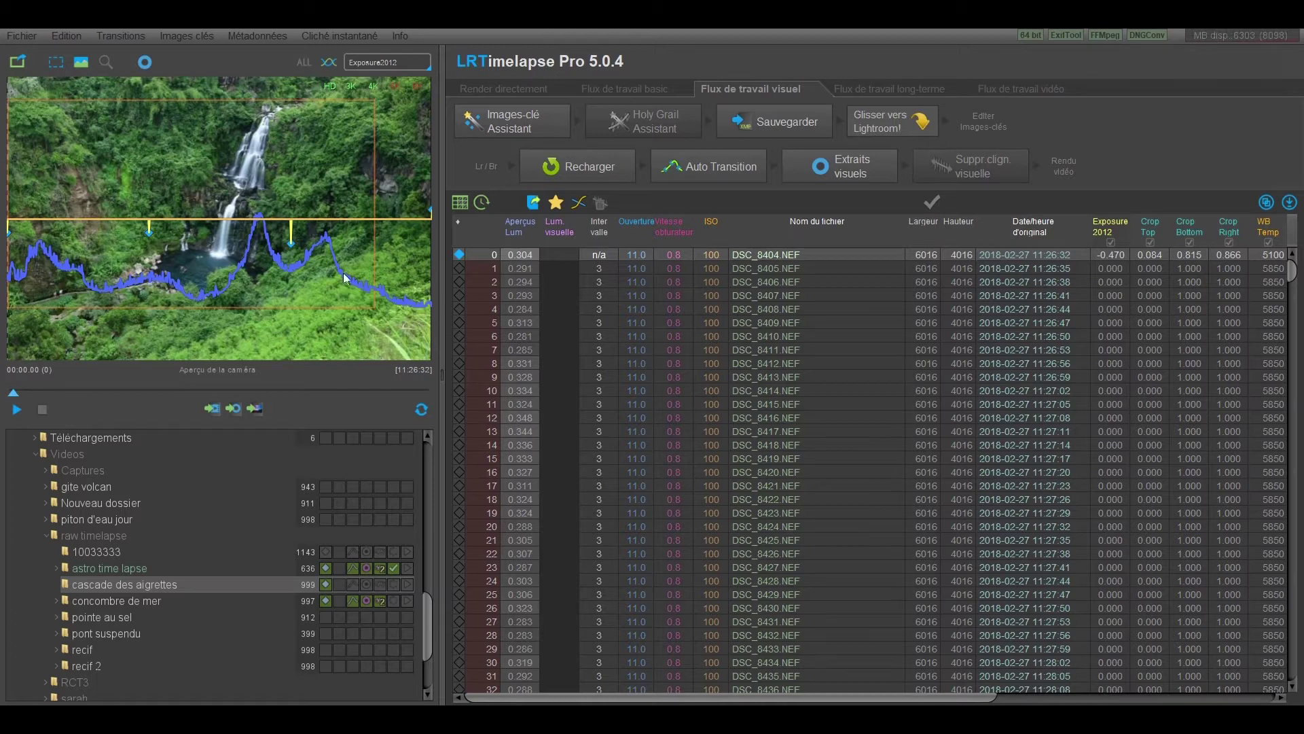
pyautogui.click(694, 164)
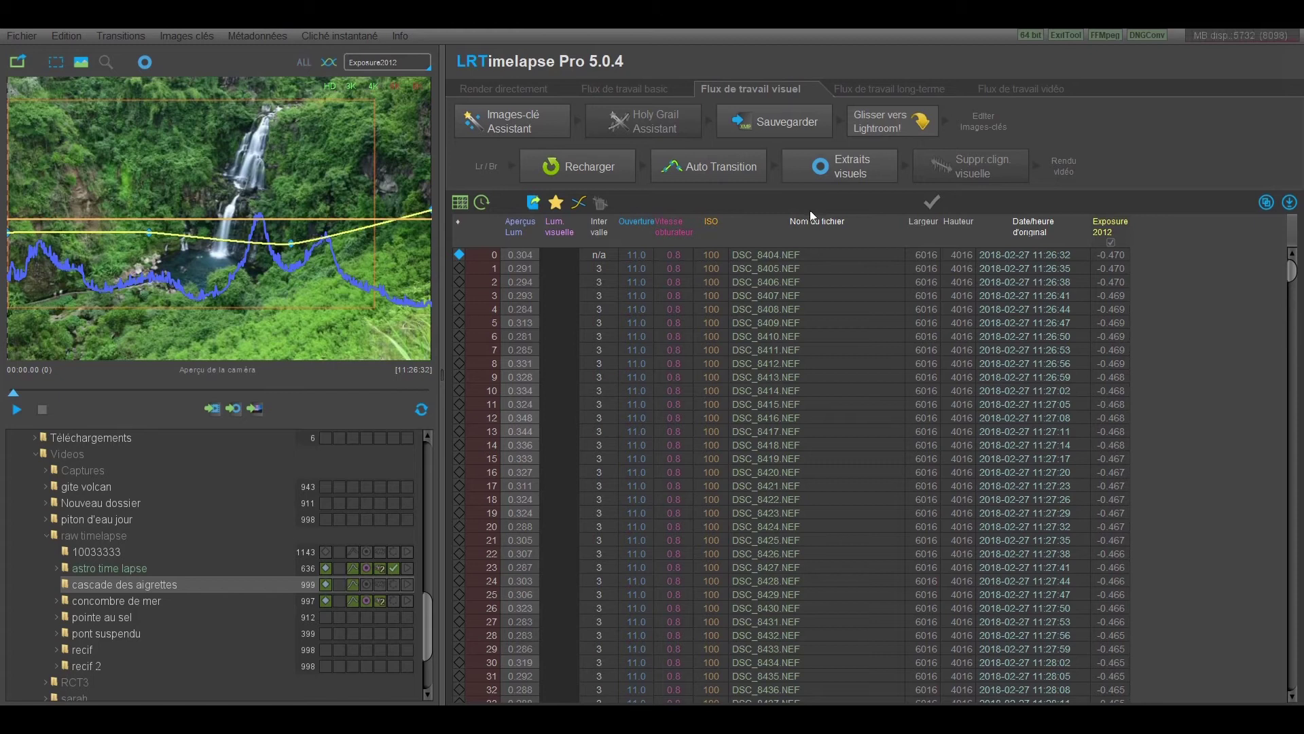
# Step: Generate visual previews of every frame, play the sequence to check flicker, and view visual deflicker settings
pyautogui.click(826, 174)
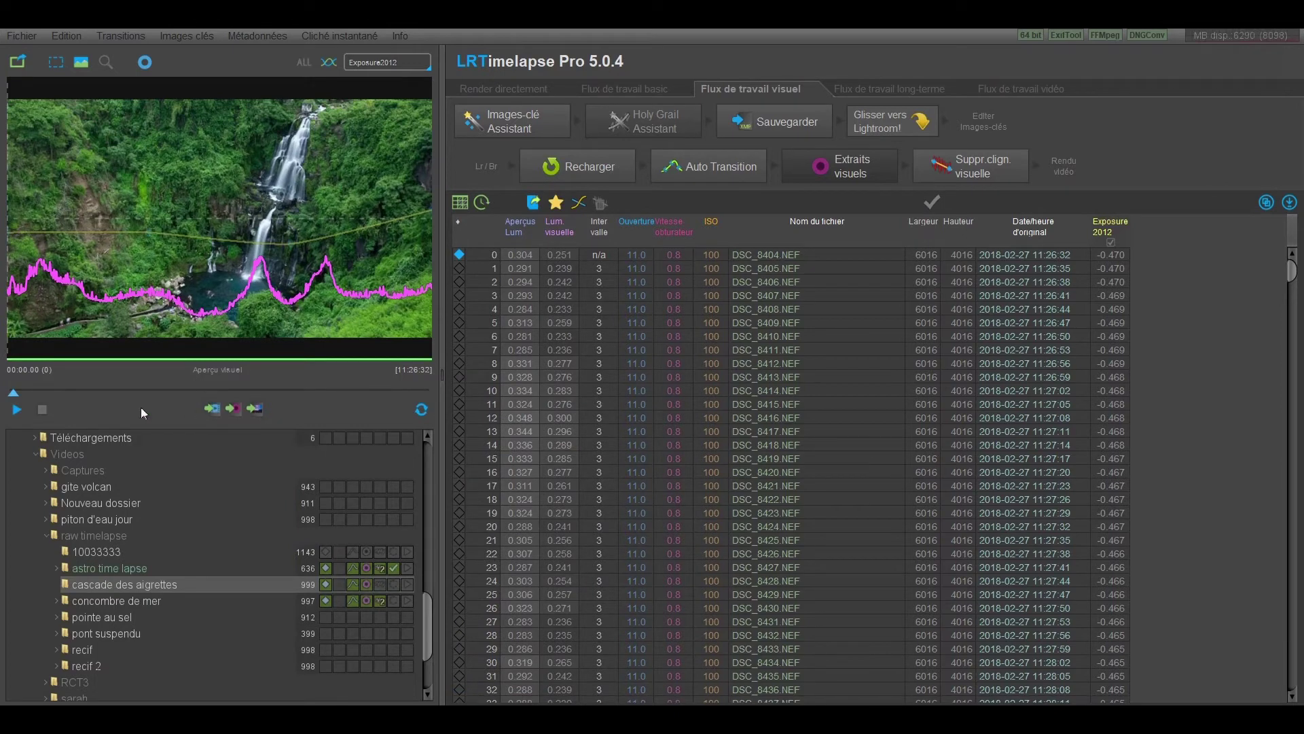
pyautogui.click(16, 409)
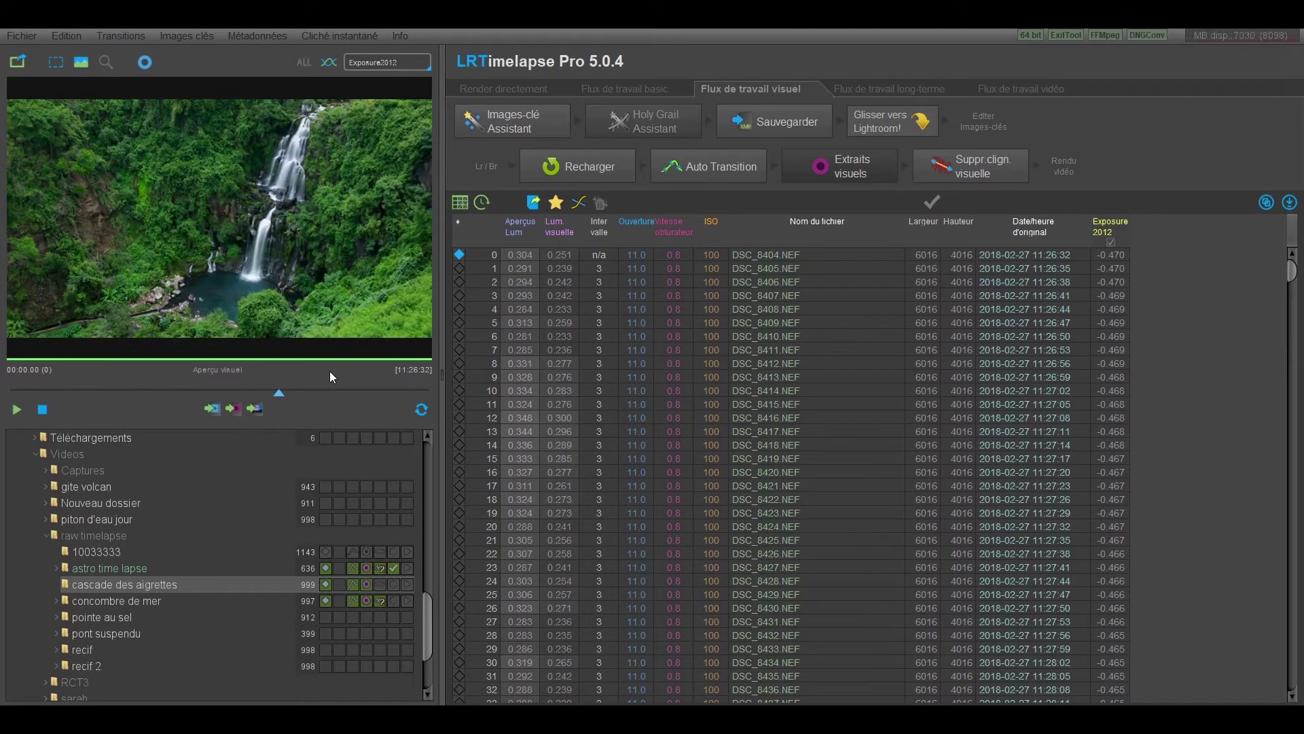
pyautogui.click(42, 409)
pyautogui.click(938, 168)
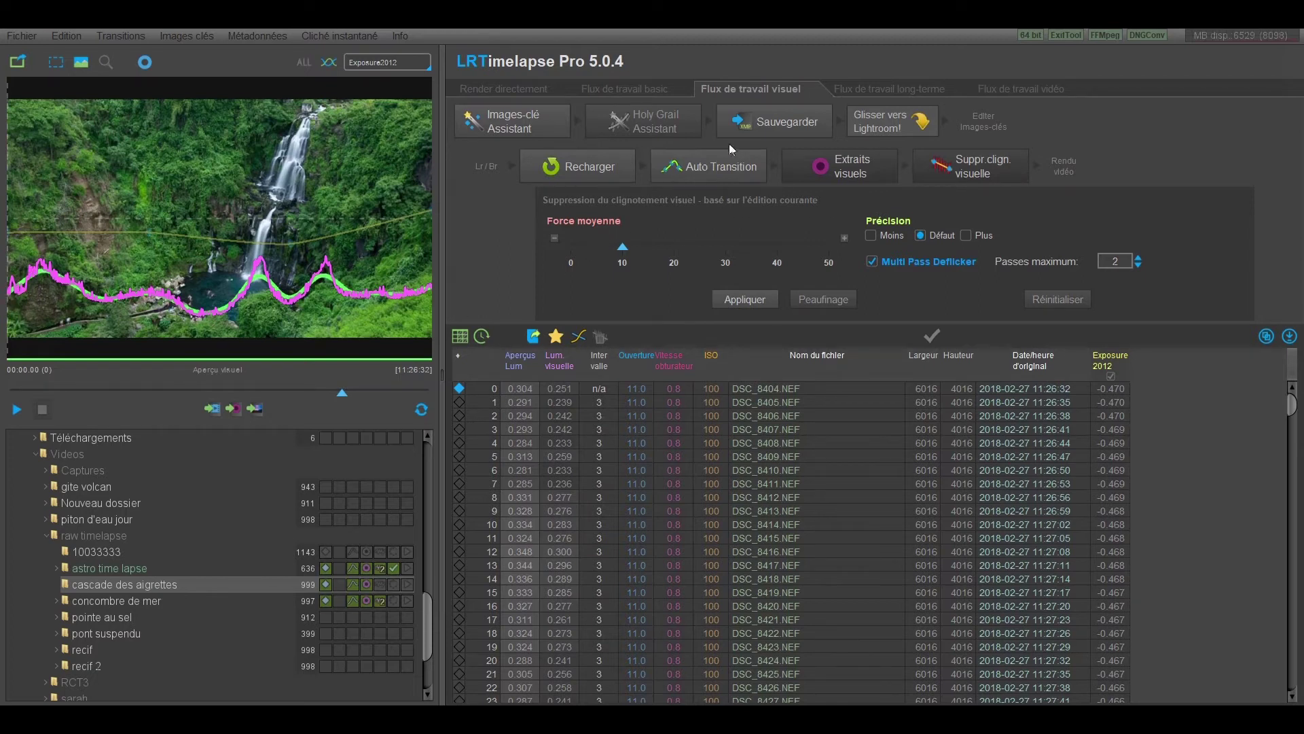
# Step: Apply visual deflicker at strength about 14 to all frames and play the deflickered preview
pyautogui.click(971, 167)
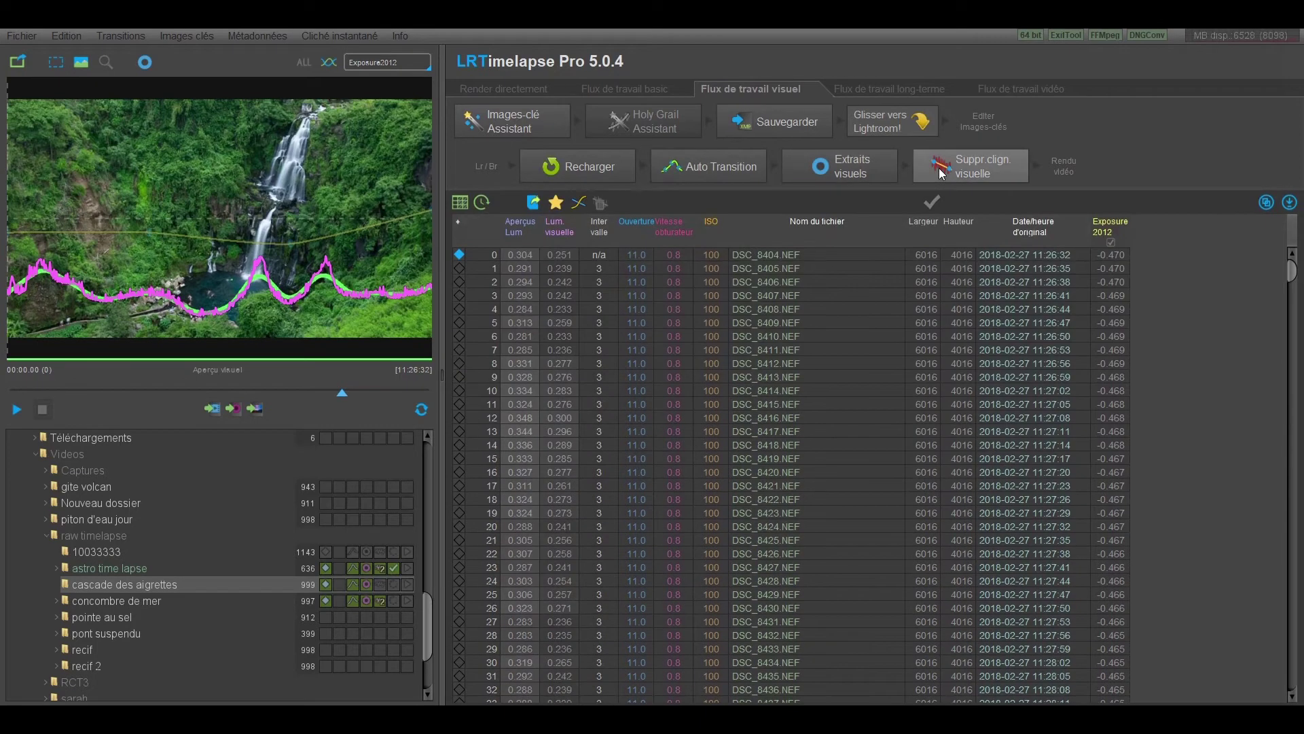
pyautogui.click(968, 166)
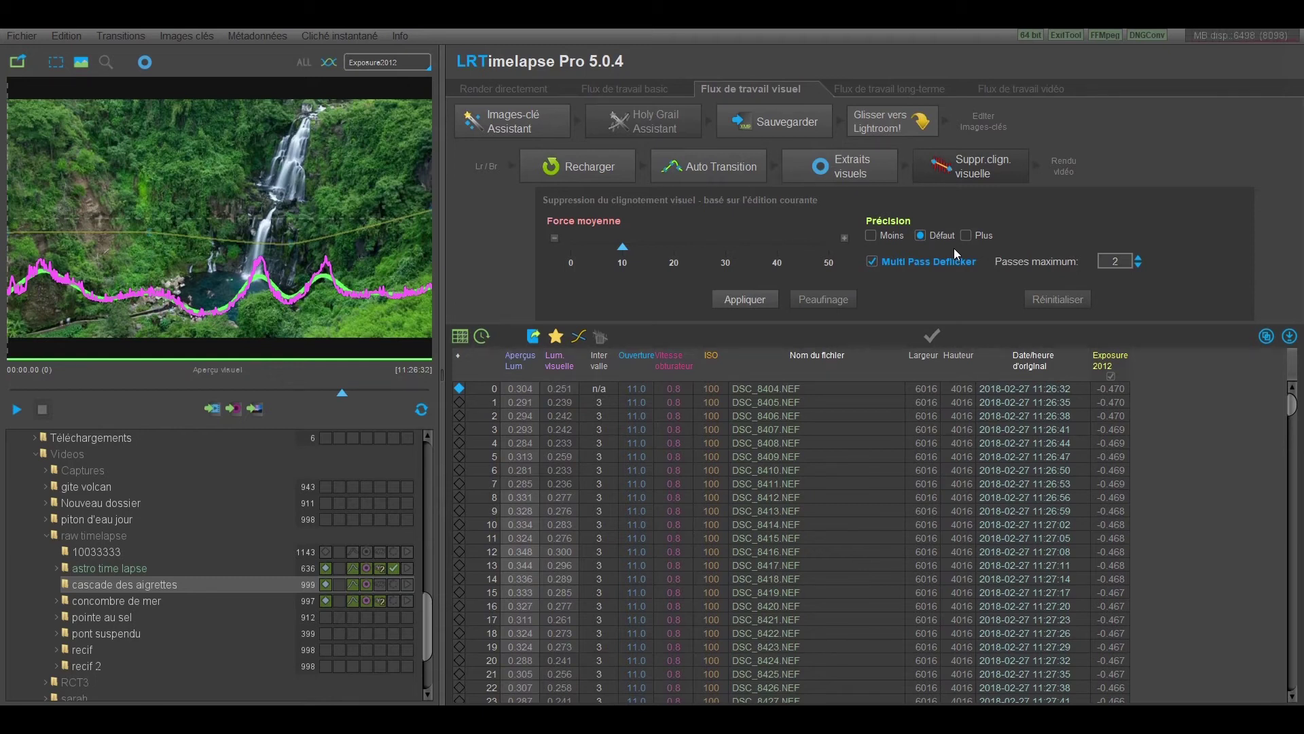
pyautogui.moveTo(622, 250)
pyautogui.mouseDown()
pyautogui.moveTo(643, 250)
pyautogui.moveTo(622, 247)
pyautogui.mouseUp()
pyautogui.click(752, 299)
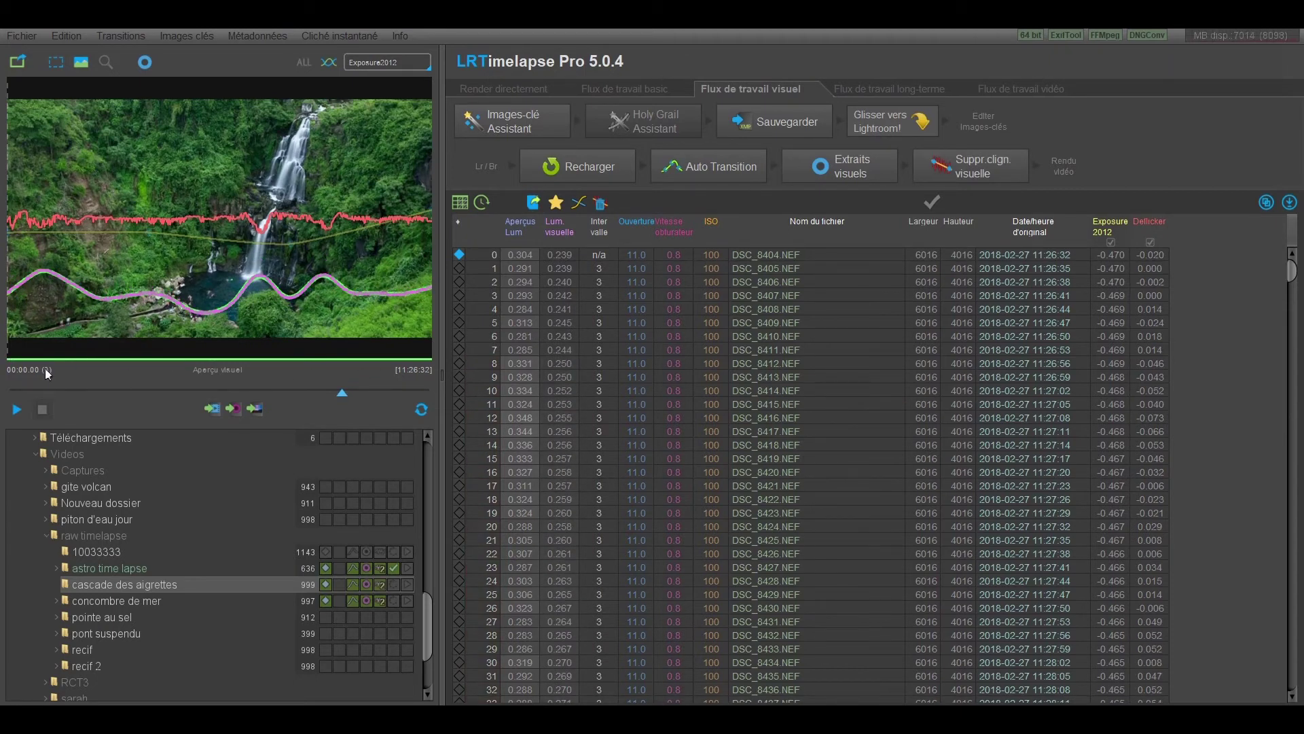
pyautogui.click(17, 409)
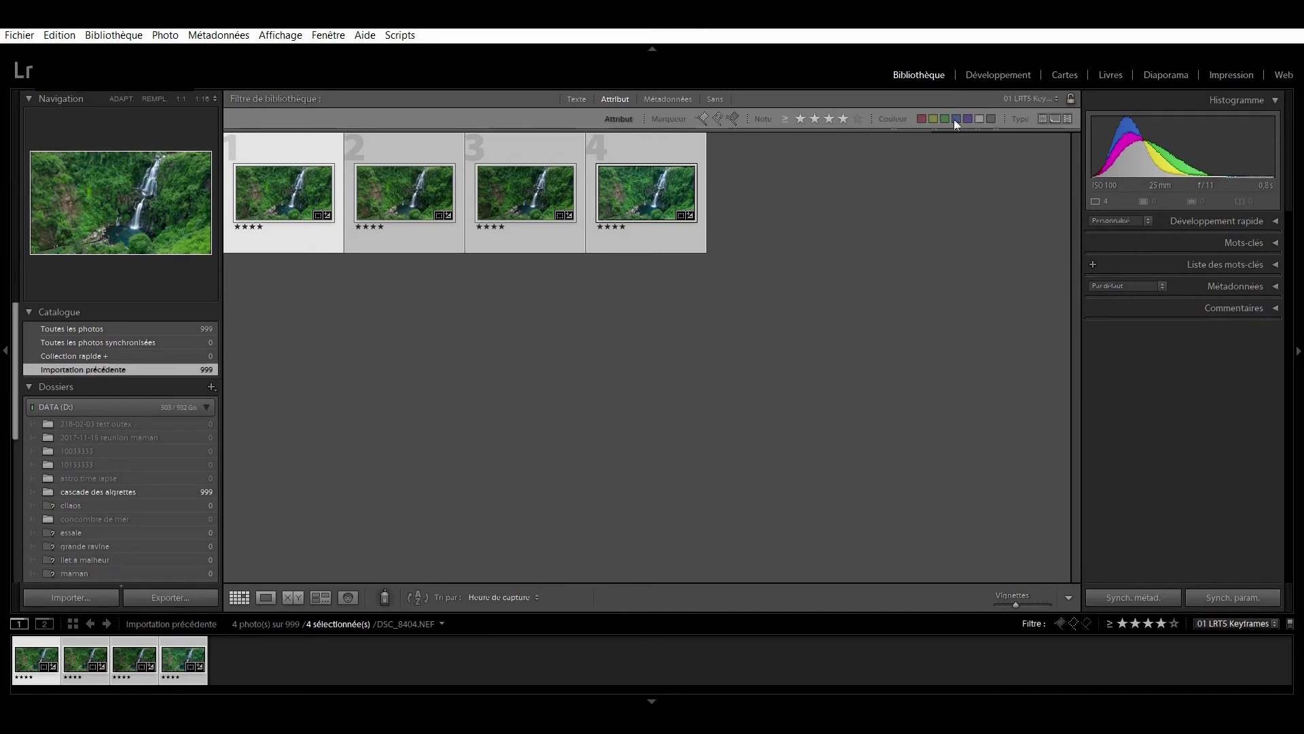
# Step: Turn off library filters, select all 999 frames, and read their metadata from the files
pyautogui.click(1053, 99)
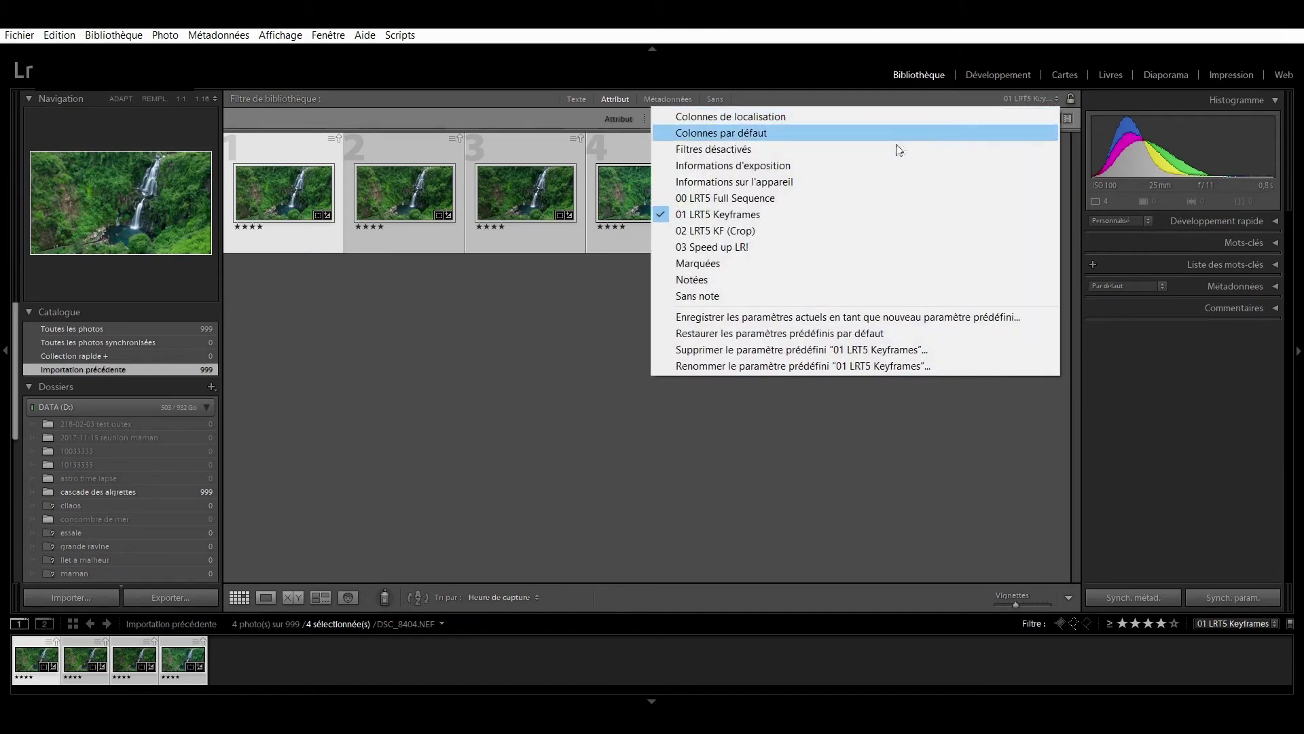
pyautogui.click(840, 152)
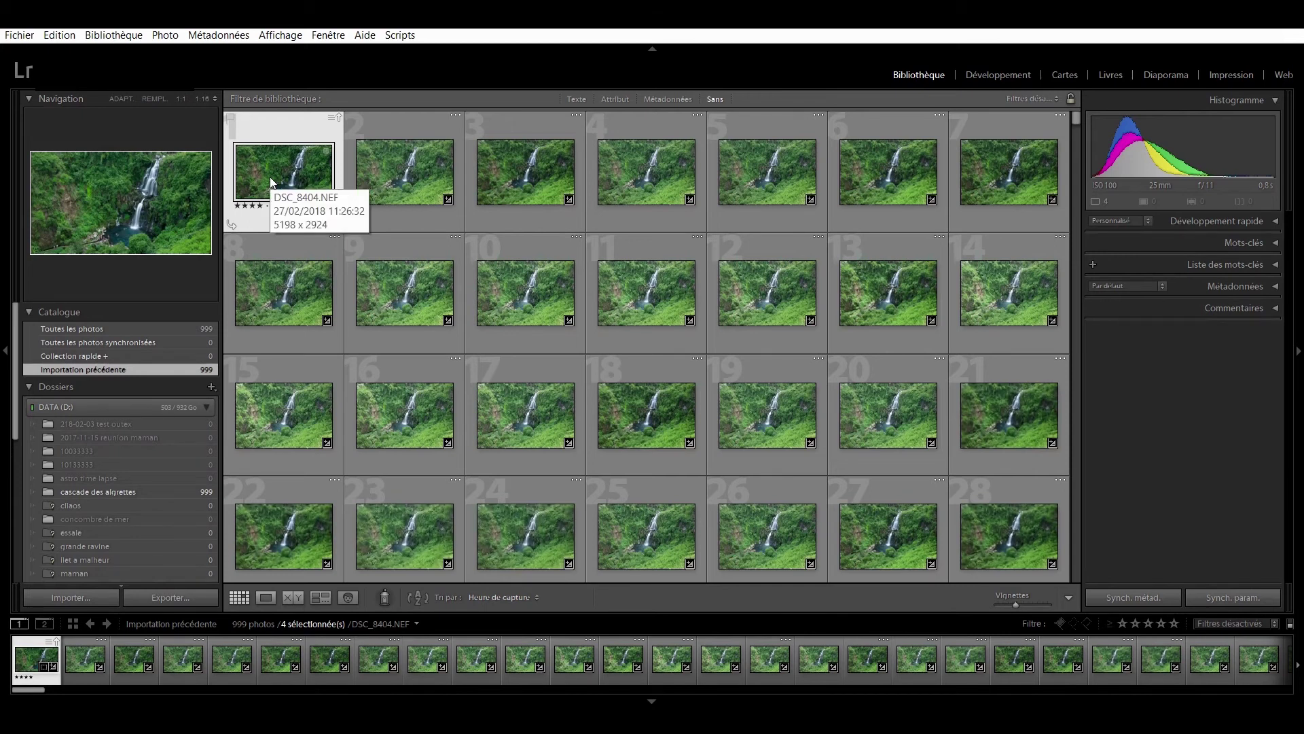
pyautogui.hotkey('ctrl', 'a')
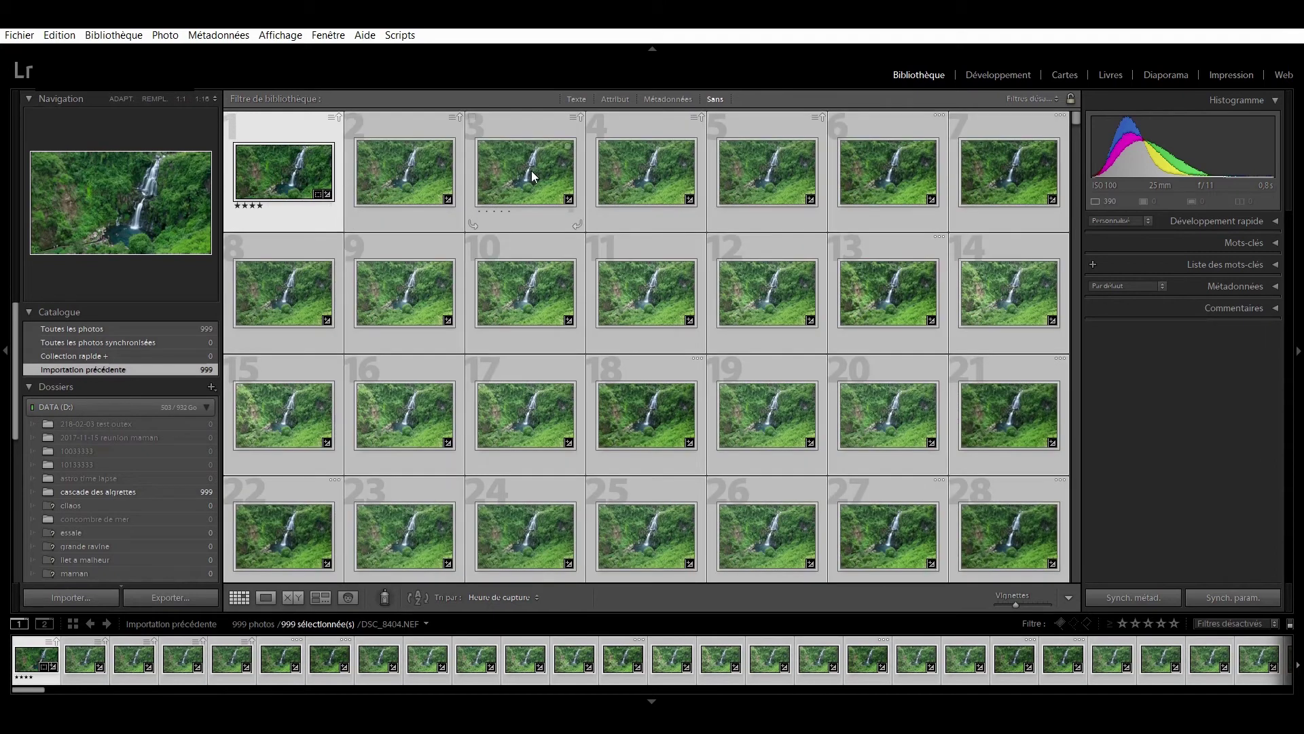
pyautogui.rightClick(532, 227)
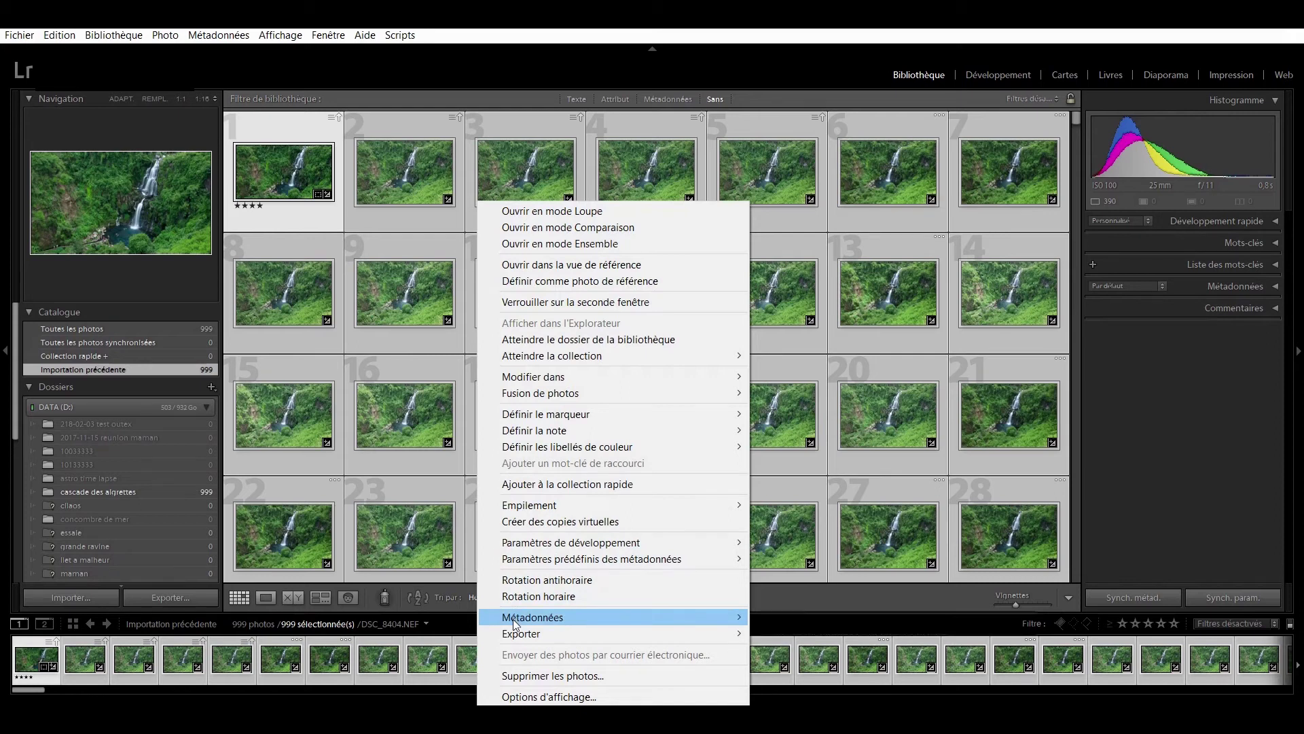
pyautogui.moveTo(611, 617)
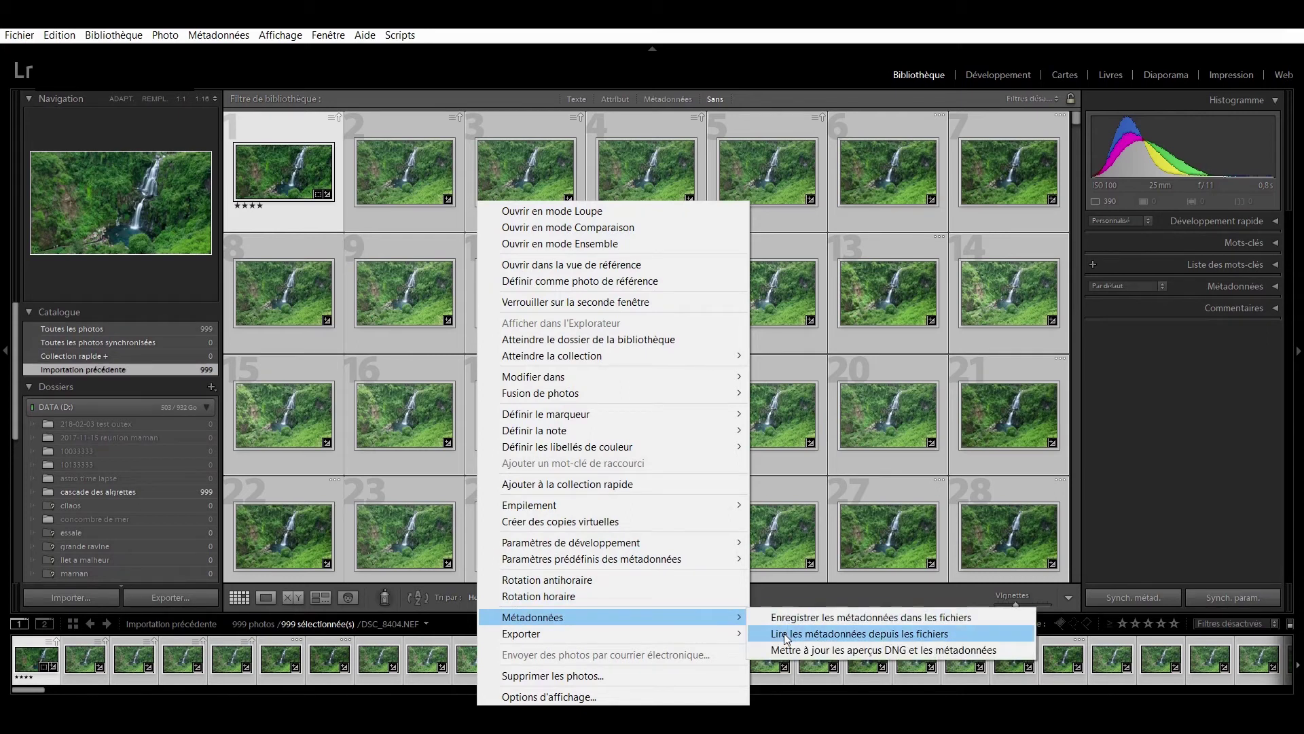
pyautogui.click(786, 634)
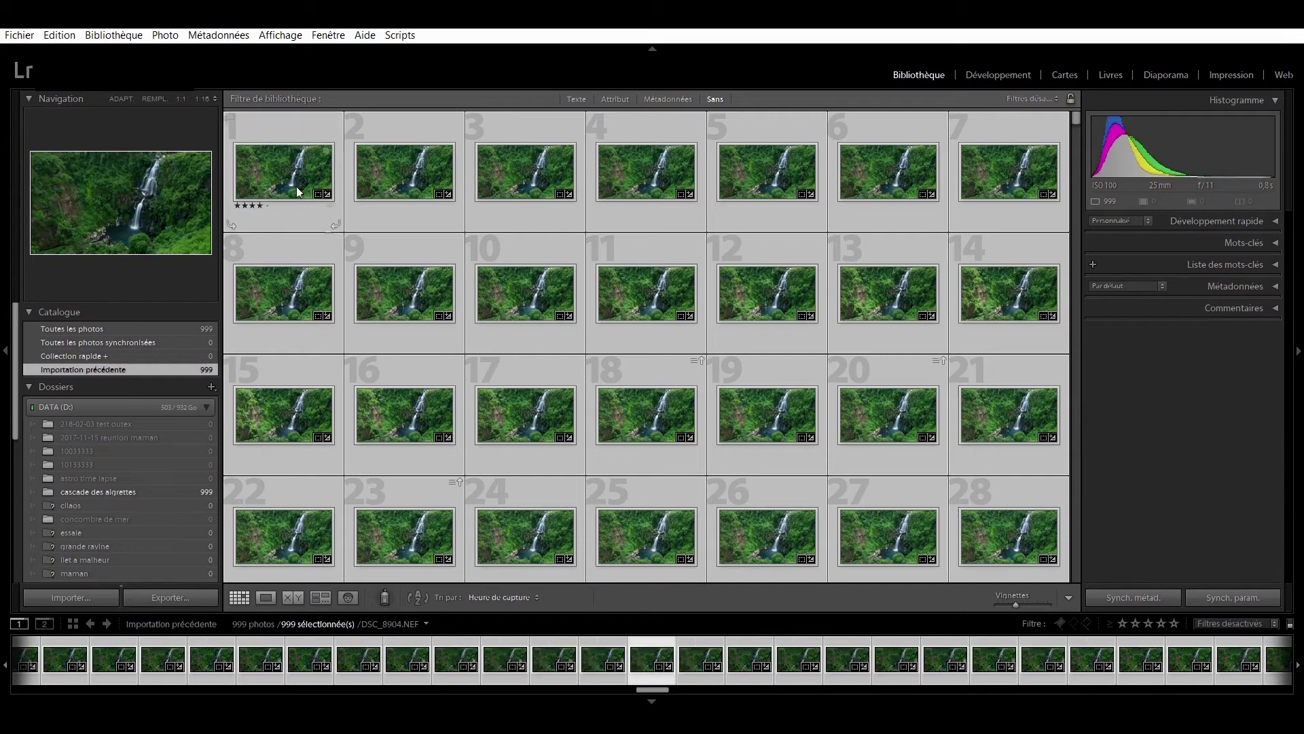
pyautogui.hotkey('alt', 'f')
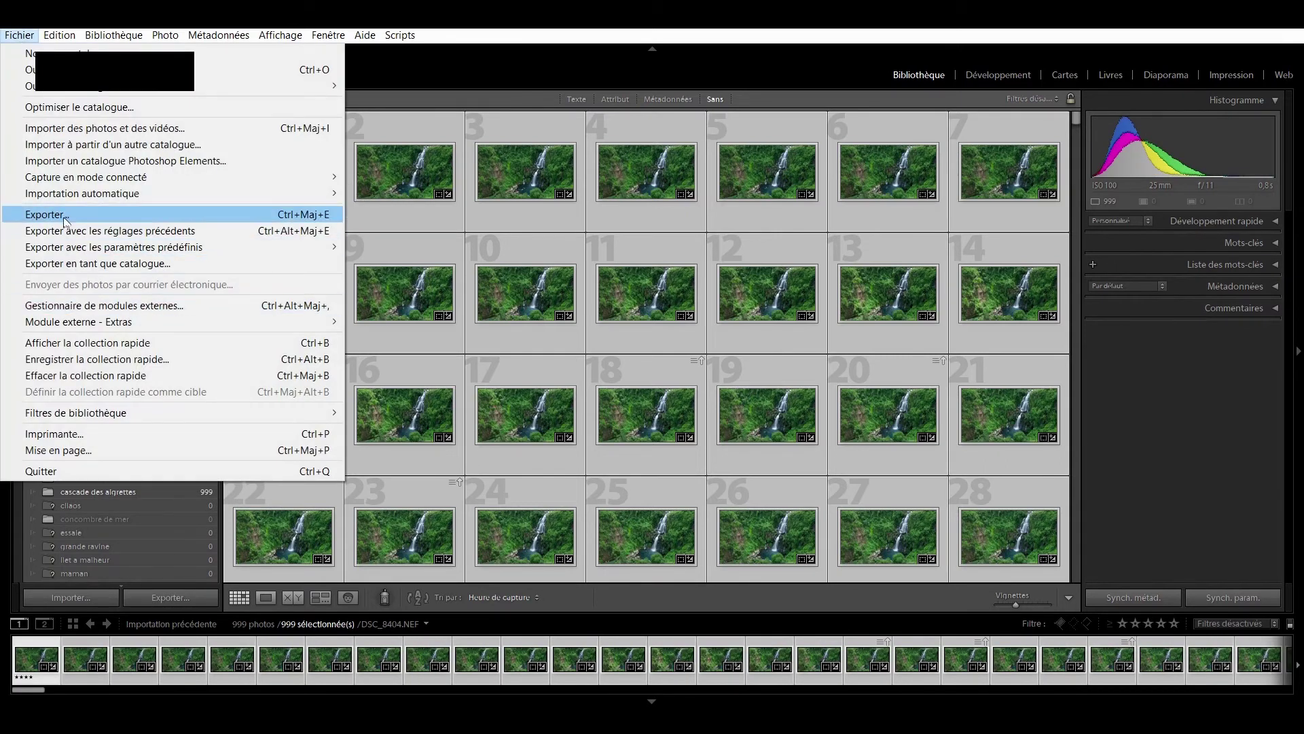
# Step: Export all 999 frames as JPEGs into a new 'cascade des aigrettes' folder under time lapse
pyautogui.click(68, 215)
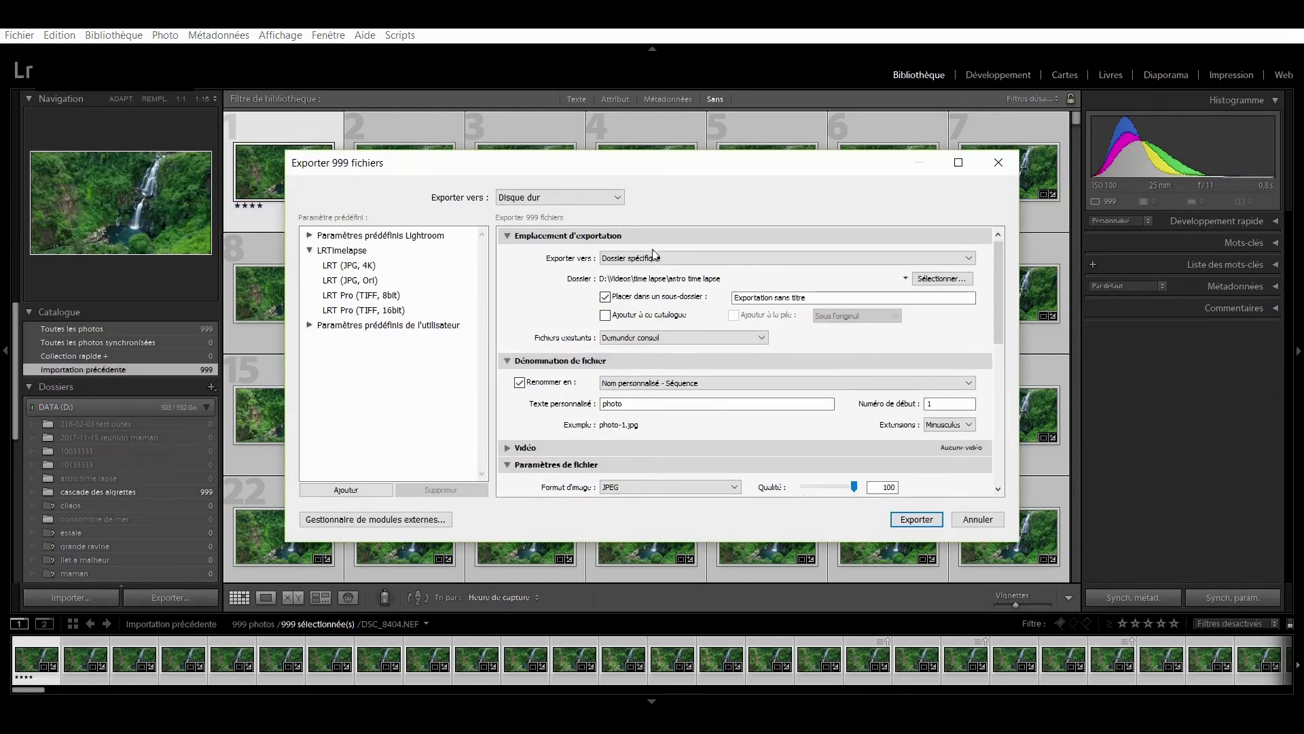
pyautogui.click(939, 278)
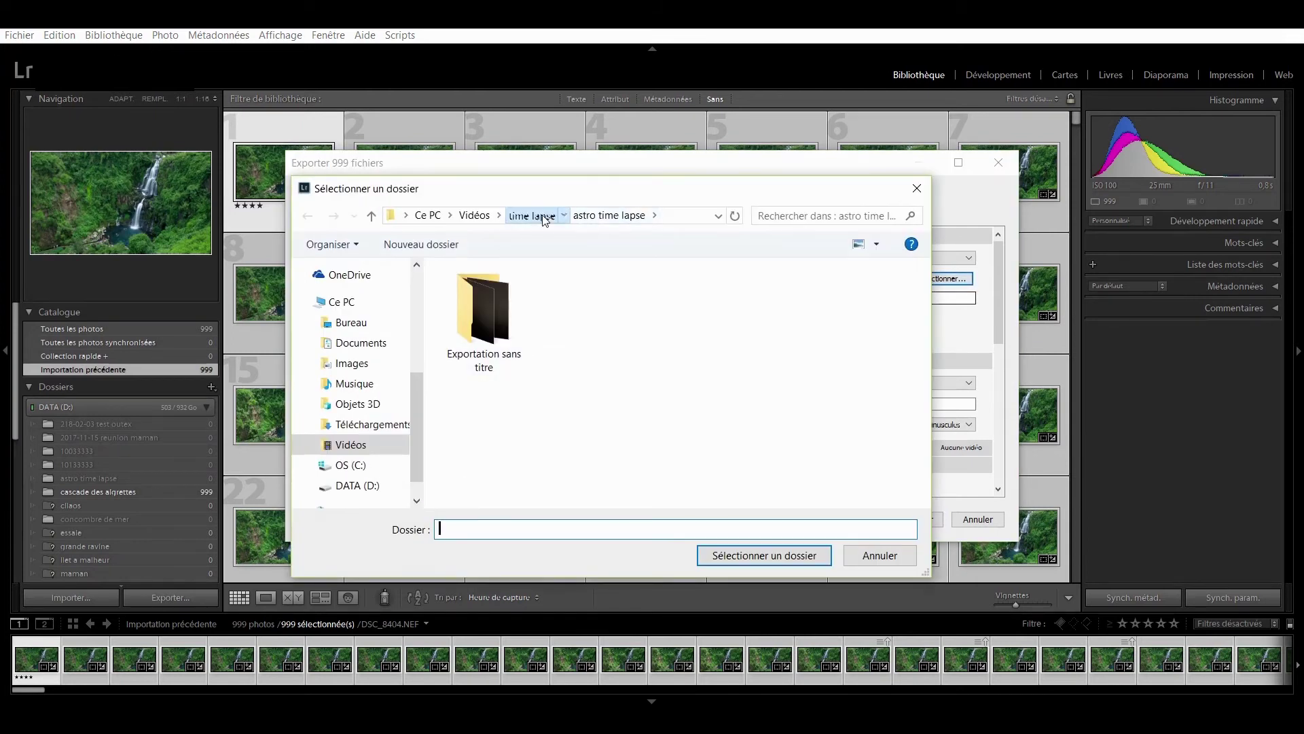
pyautogui.click(531, 214)
pyautogui.click(448, 250)
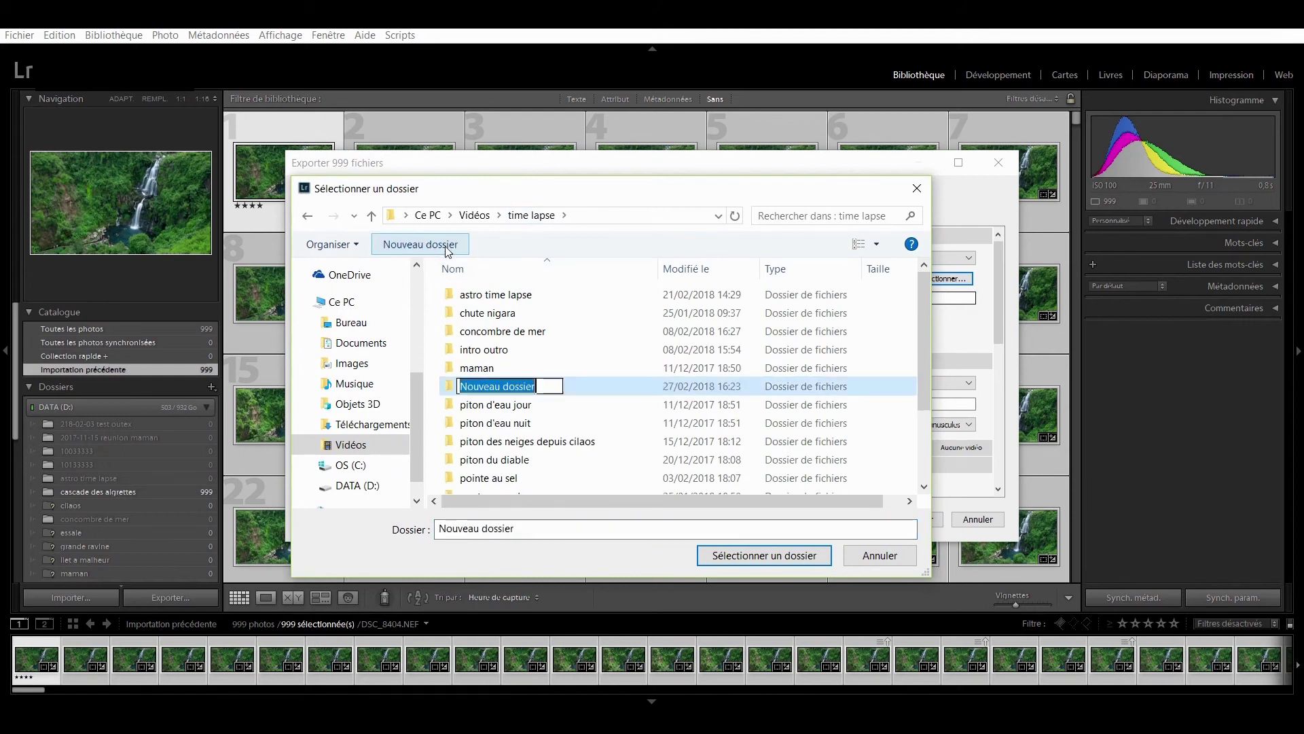
pyautogui.write('cascade des aigrettes')
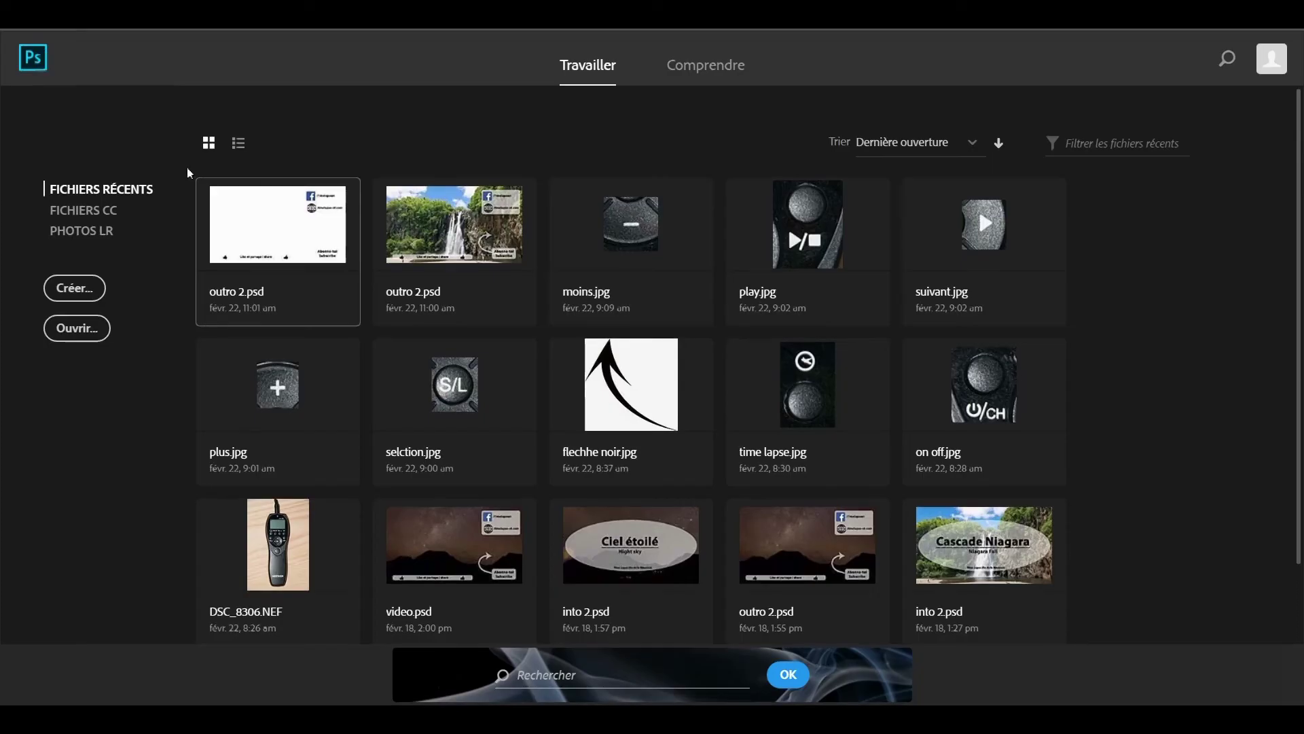
# Step: Open photo-1 from cascade des aigrettes > Exportation sans titre as an image sequence
pyautogui.click(67, 27)
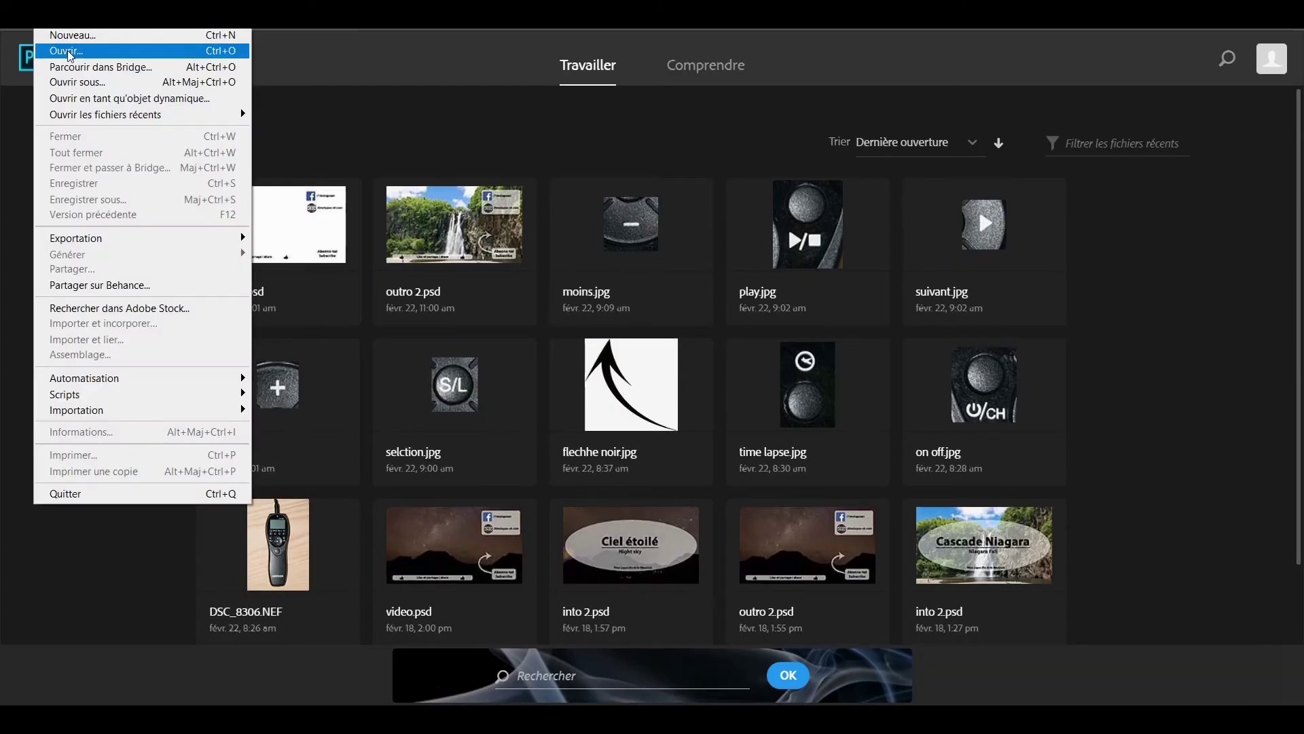
pyautogui.click(70, 53)
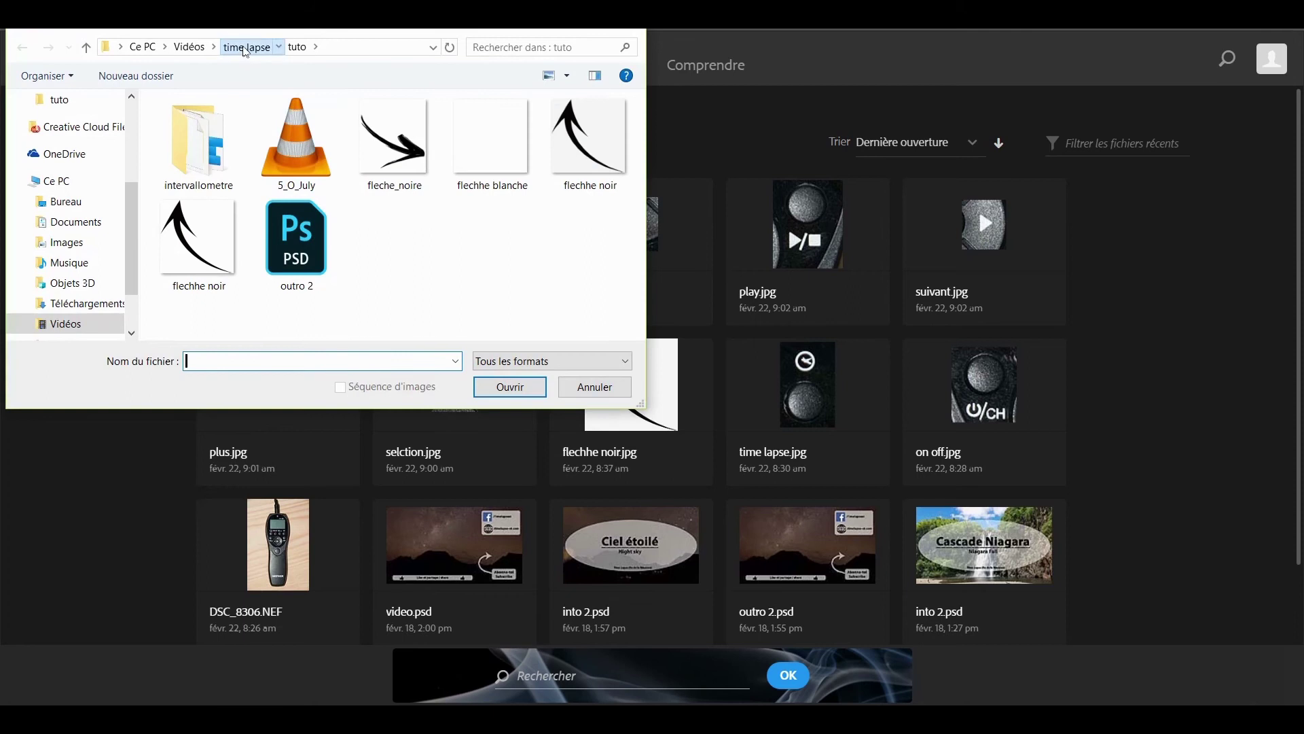
pyautogui.click(246, 47)
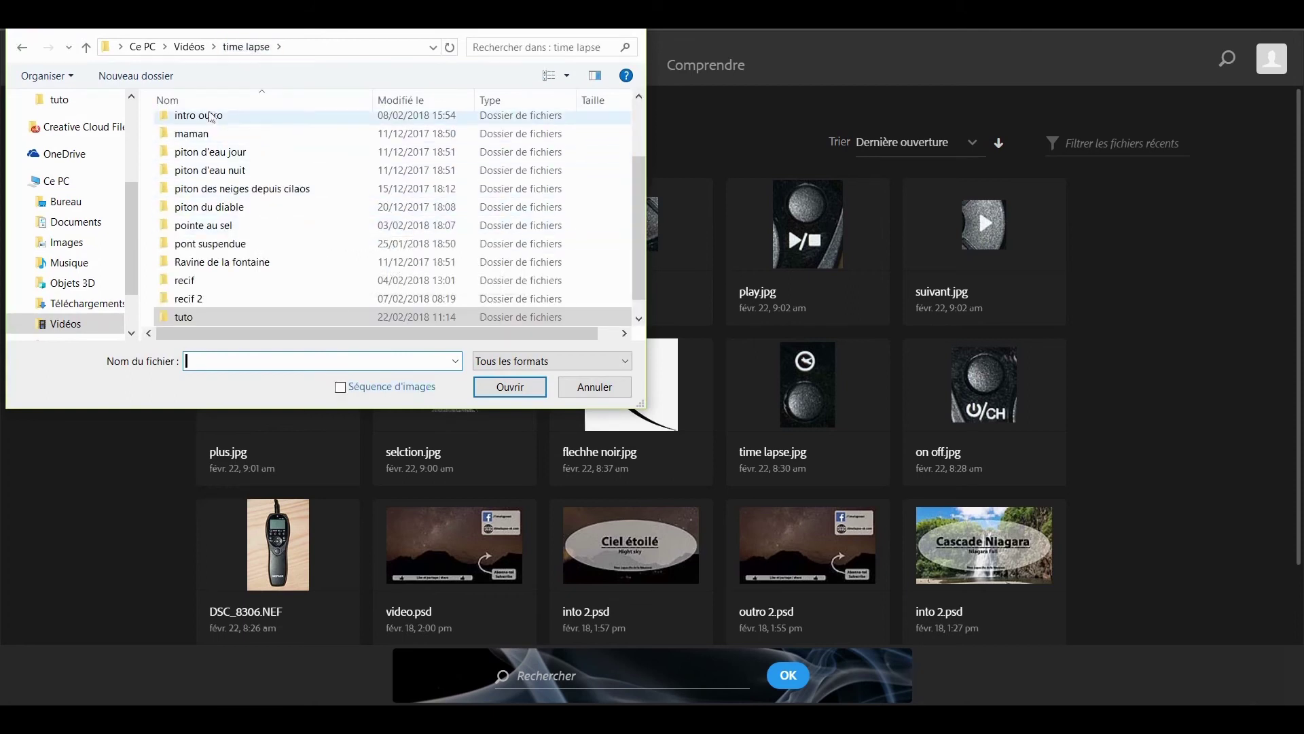
pyautogui.scroll(2, 227, 242)
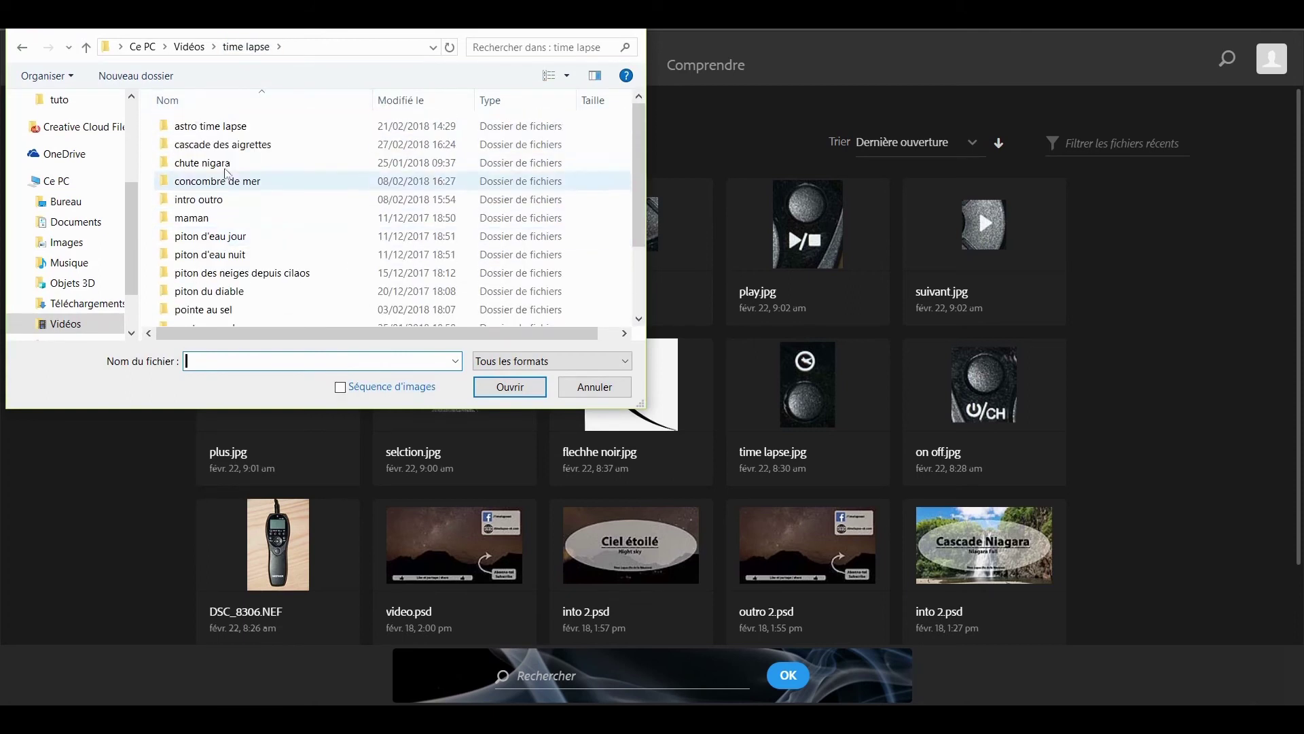
pyautogui.doubleClick(209, 145)
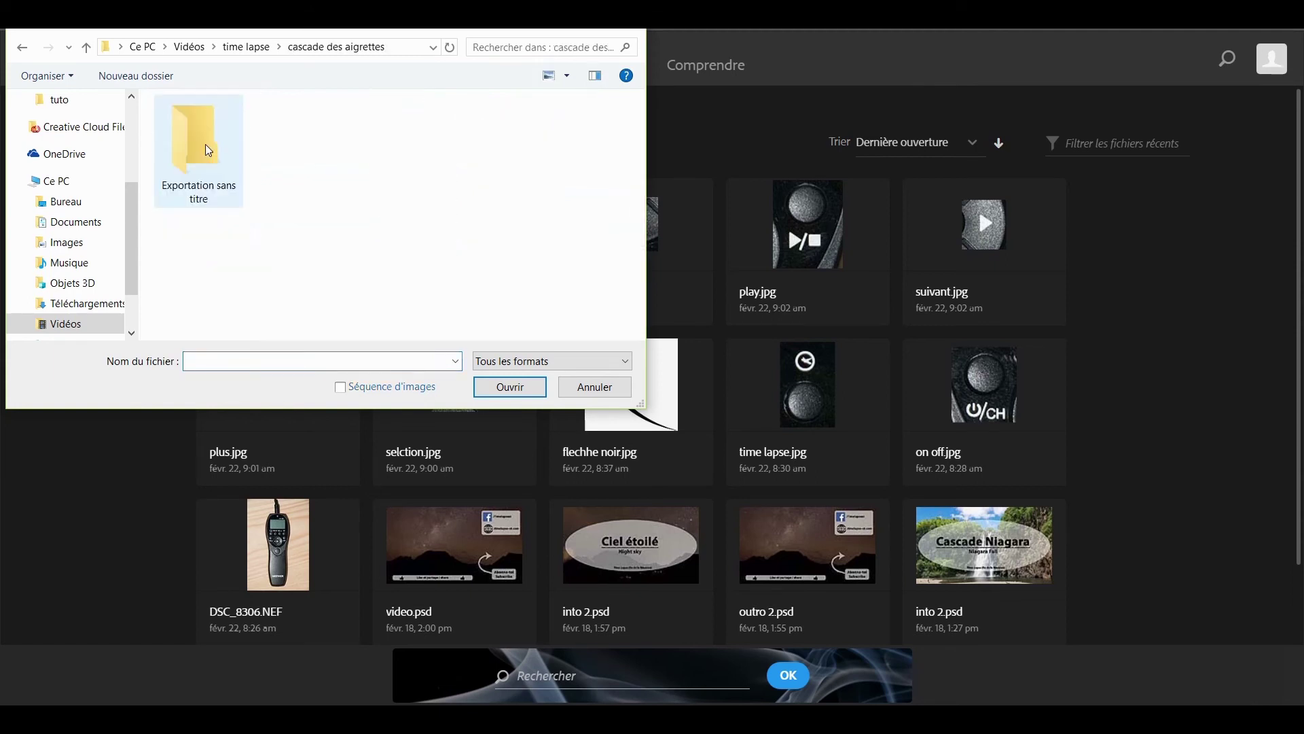
pyautogui.doubleClick(222, 183)
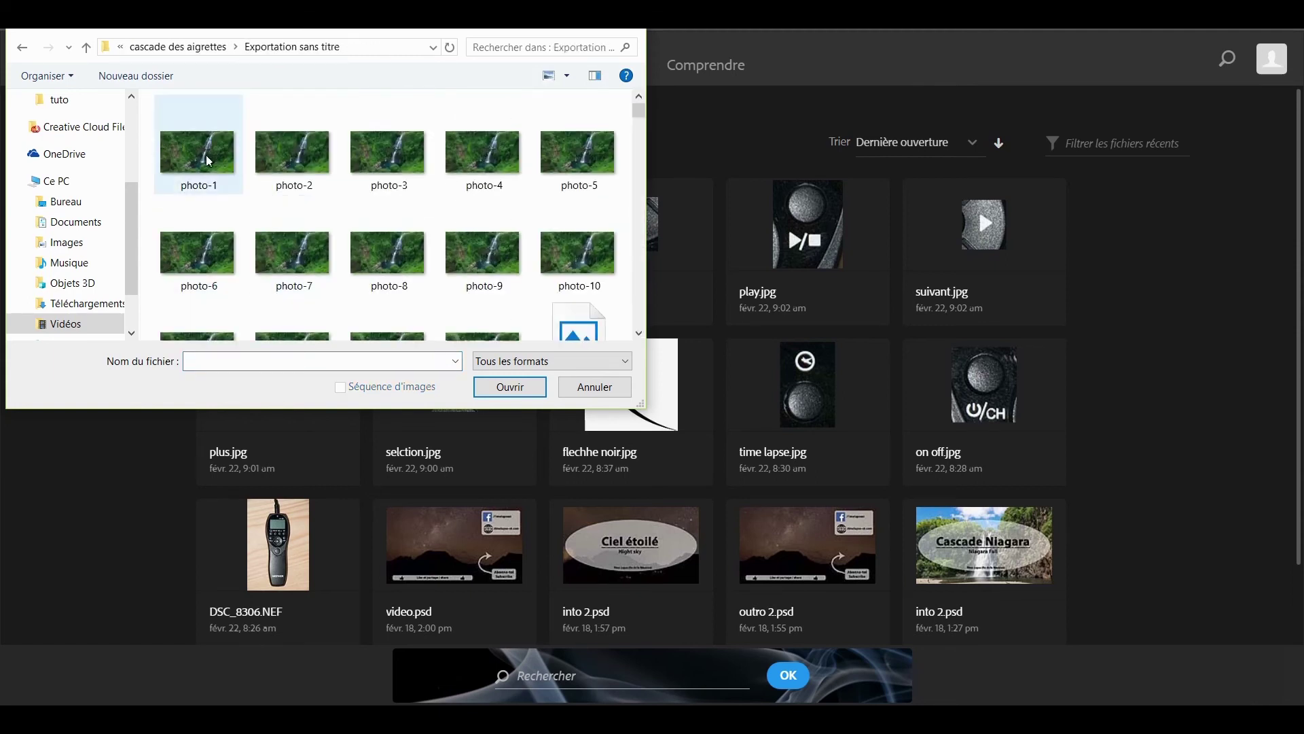
pyautogui.click(203, 164)
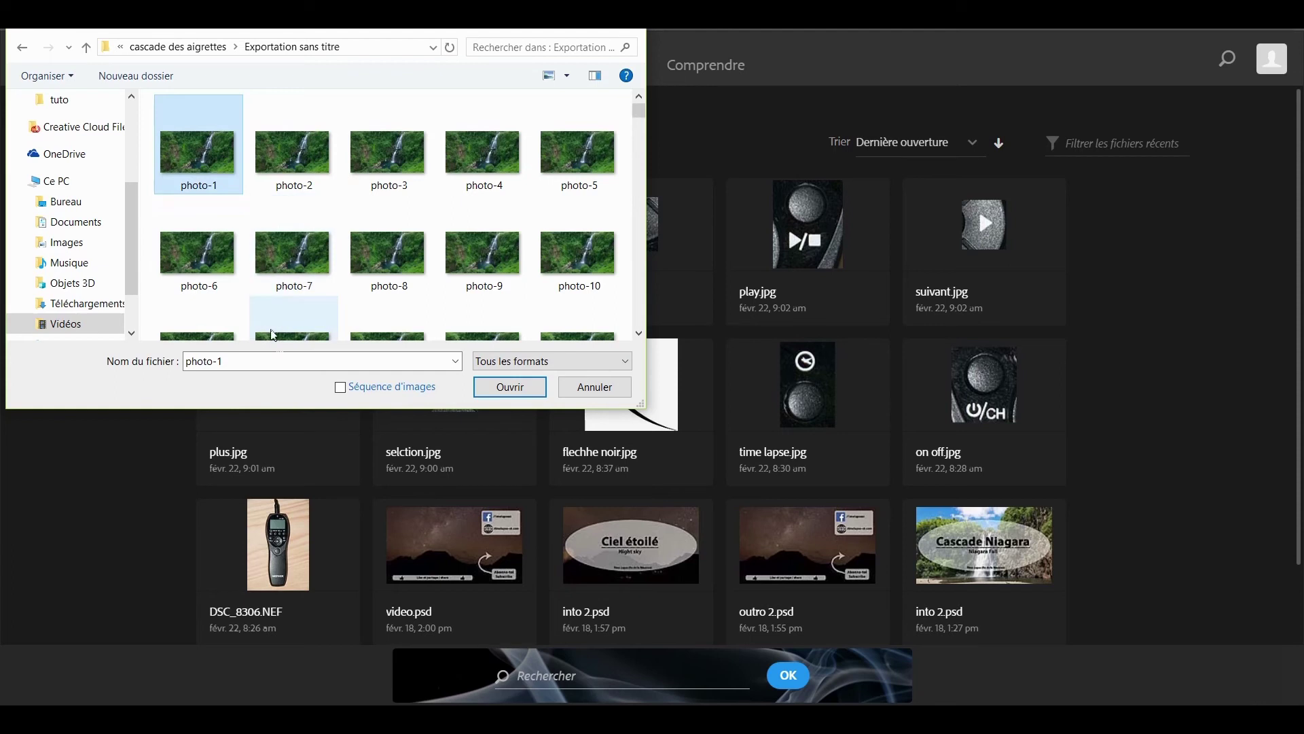
pyautogui.click(342, 388)
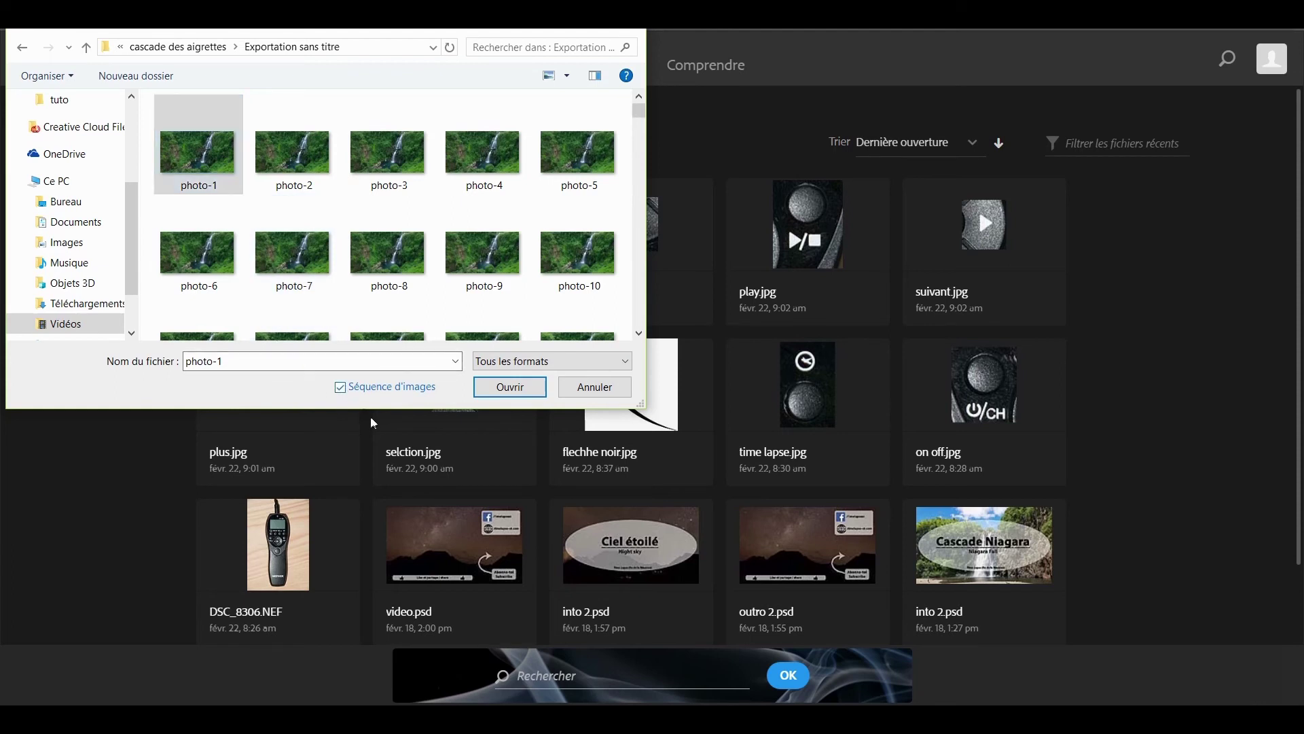
pyautogui.click(507, 399)
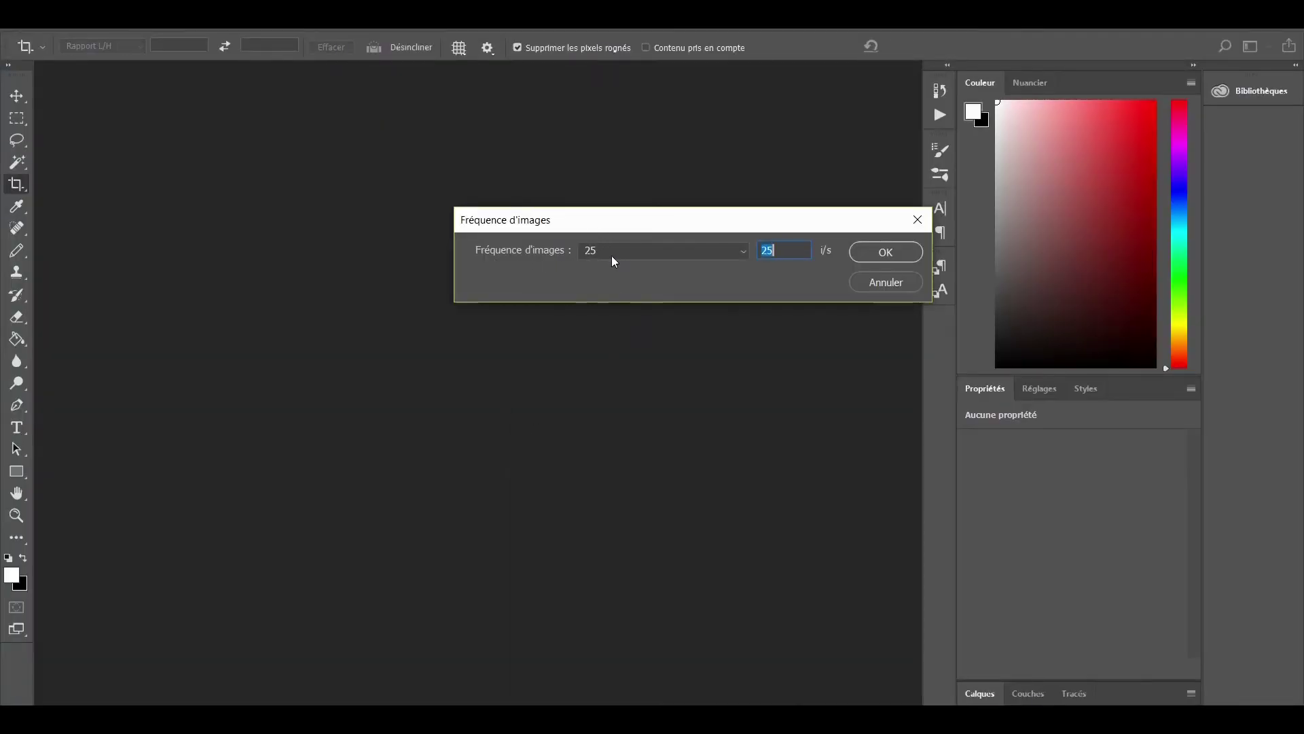
# Step: Confirm 25 fps, show the Timeline, and trim the Overcome audio to end with the video clip
pyautogui.press('Return')
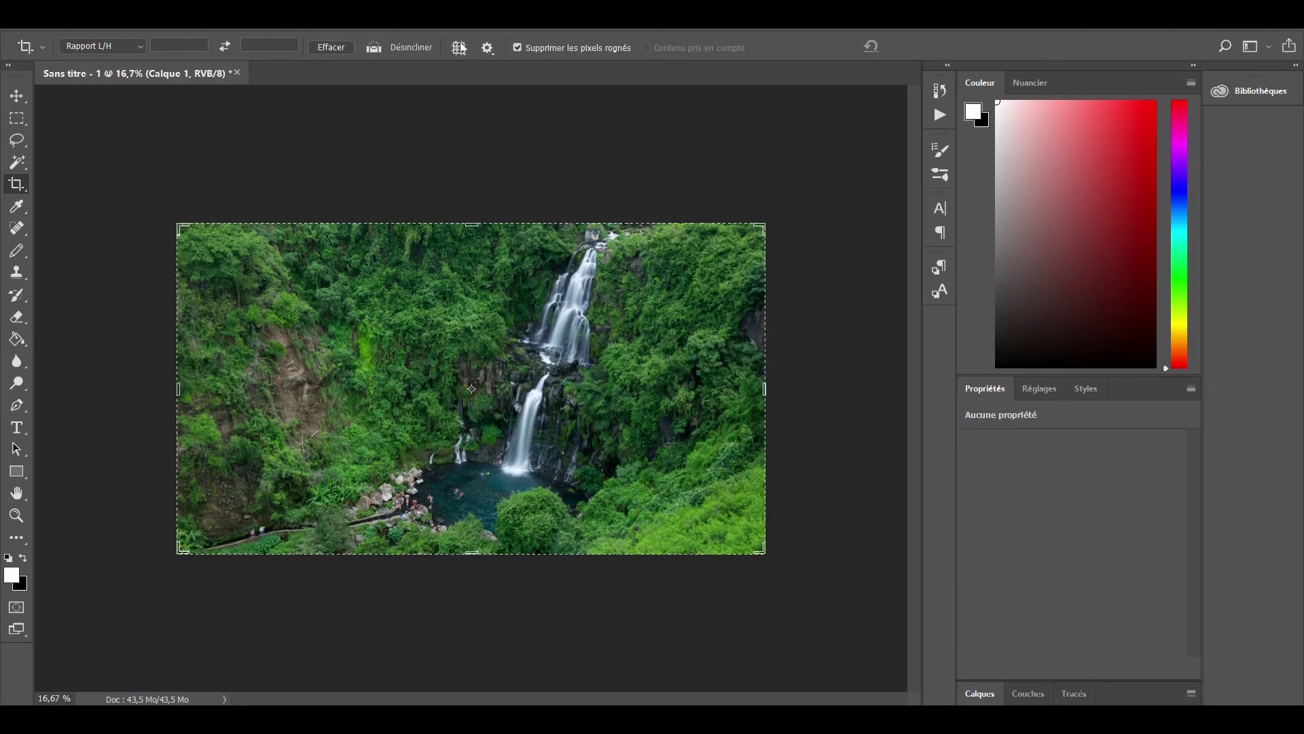
pyautogui.click(425, 14)
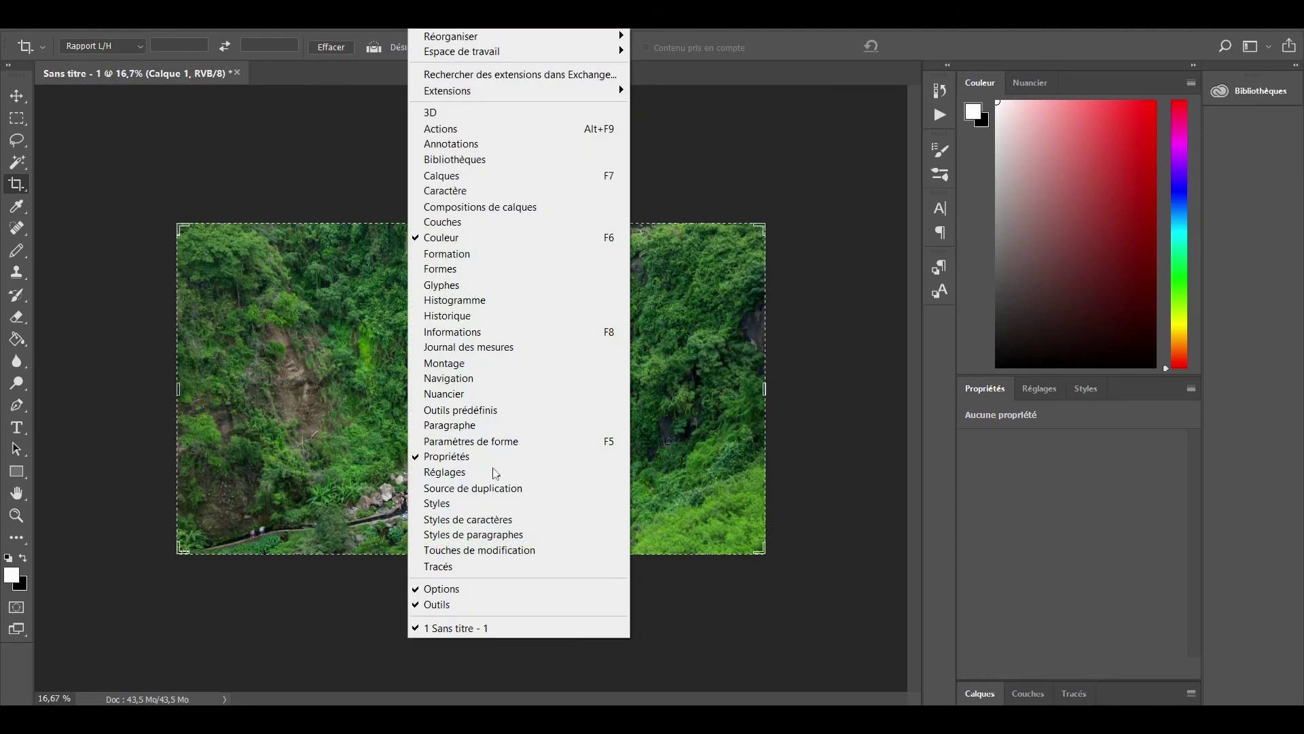
pyautogui.click(476, 362)
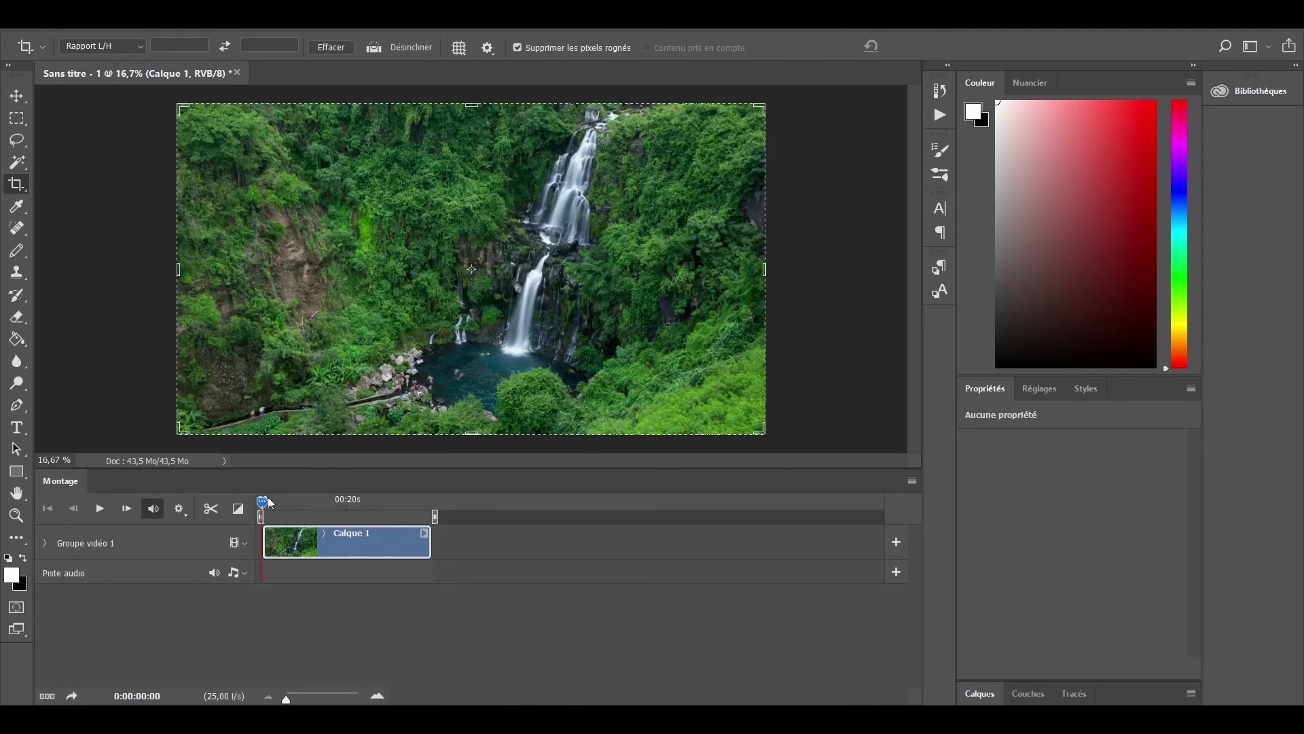
pyautogui.click(432, 503)
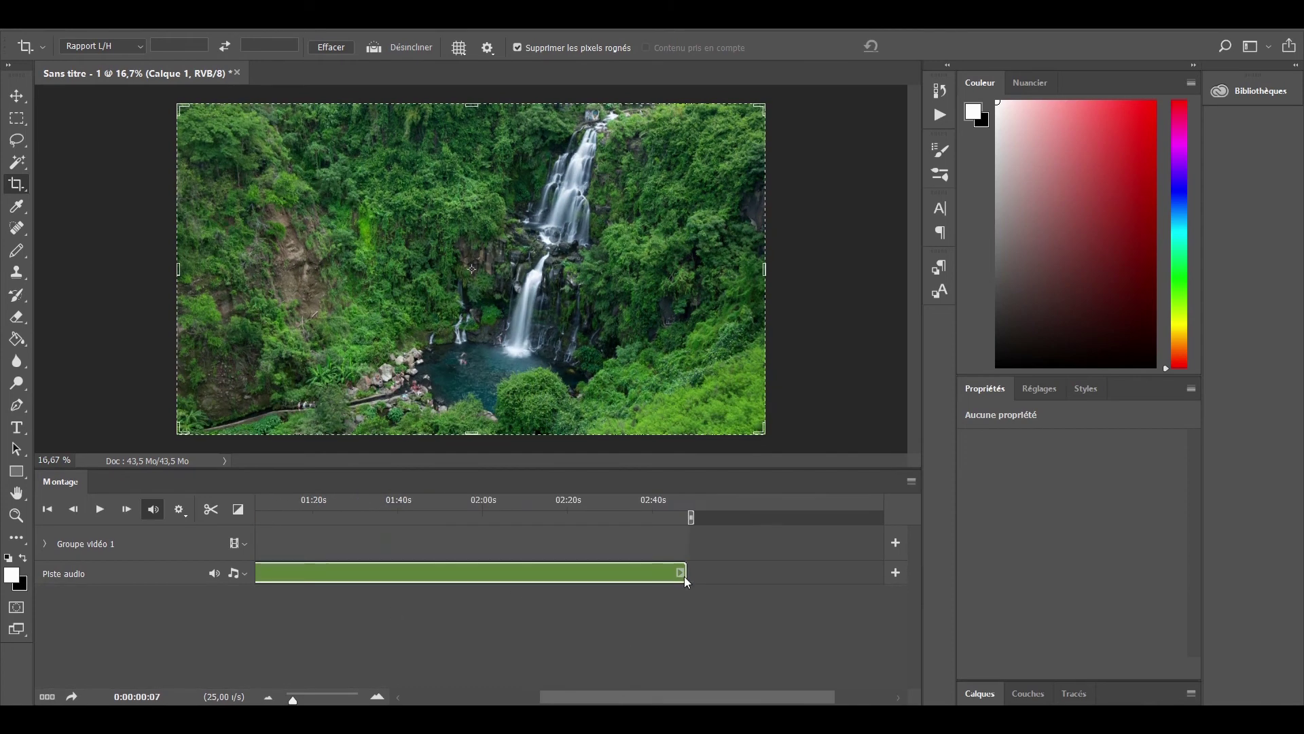
pyautogui.moveTo(683, 576); pyautogui.dragTo(432, 576)
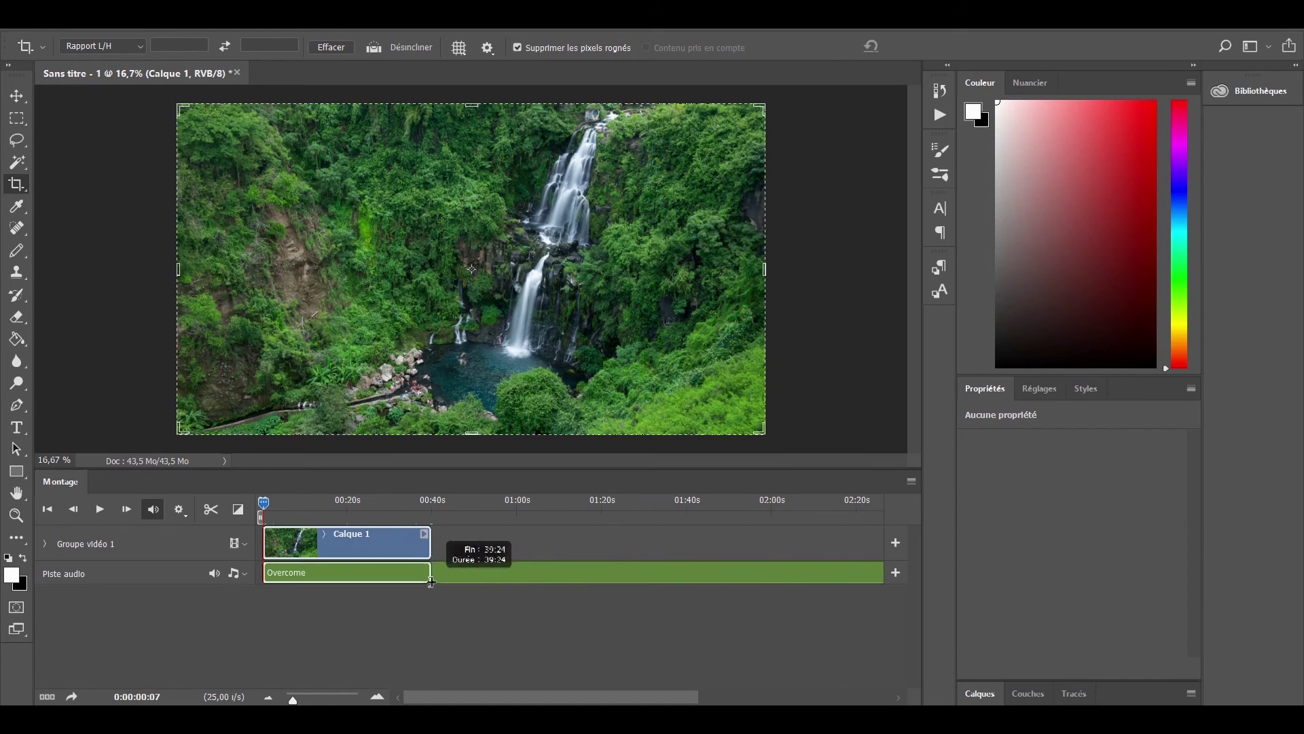
pyautogui.click(46, 20)
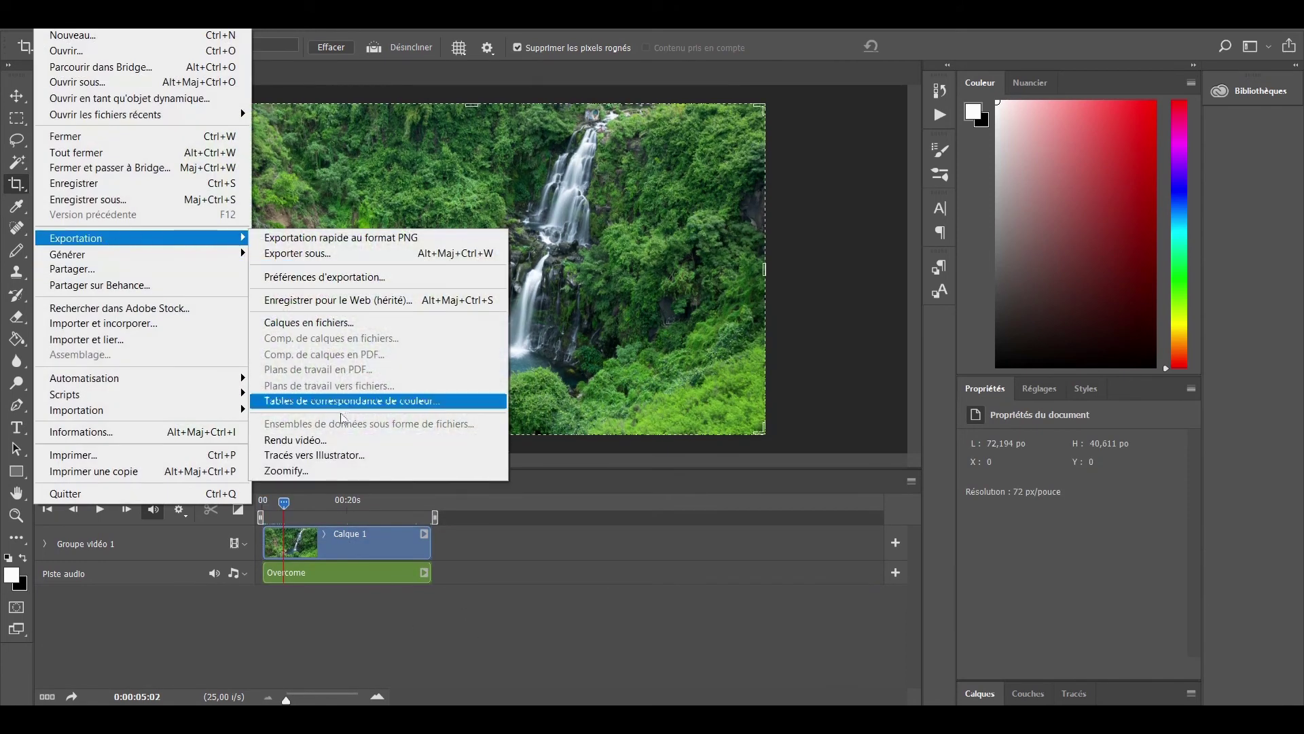
# Step: Render the video as cascade des aigrettes.mp4 in H.264 at 1920x1080, 25 fps
pyautogui.click(462, 442)
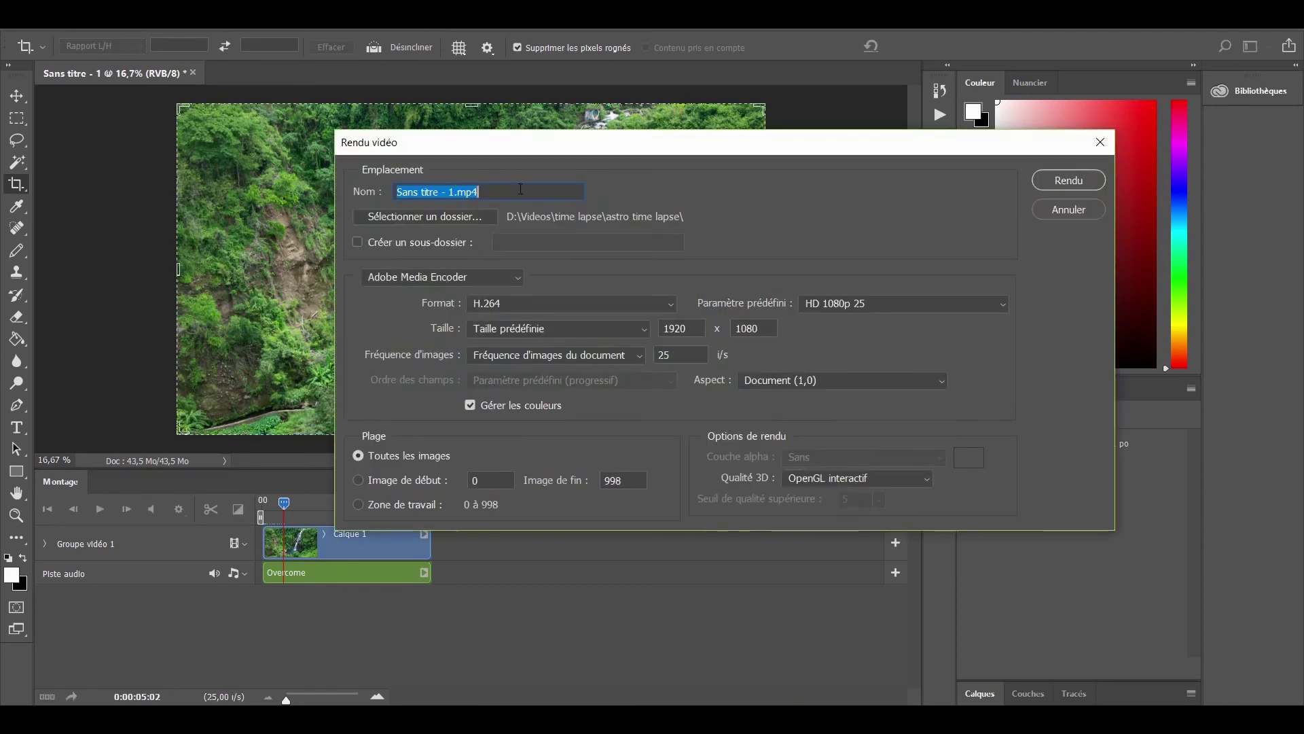
pyautogui.click(1073, 179)
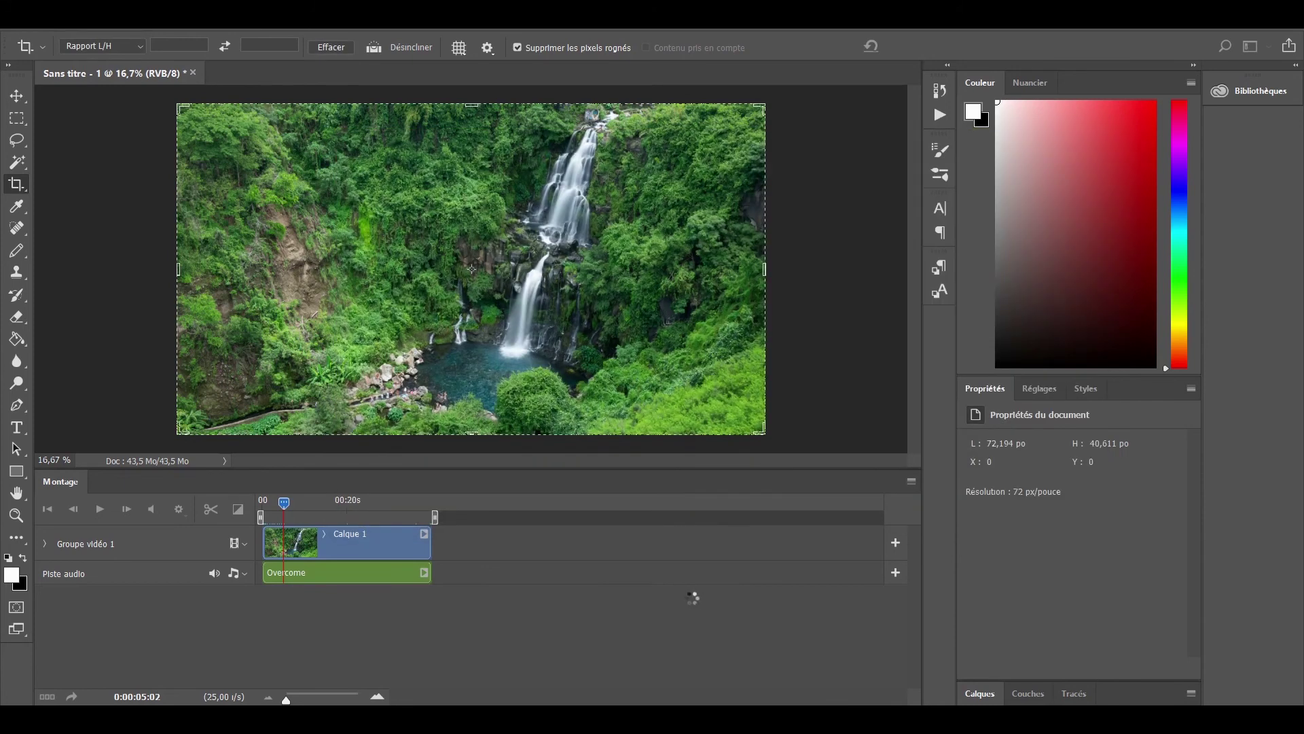